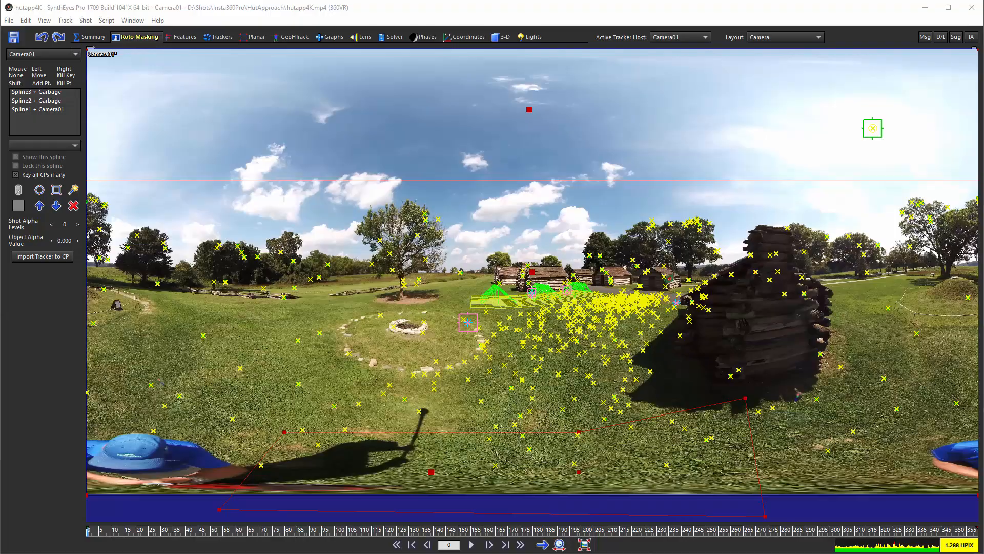
Step: Scrub through the shot and return to frame 0
{"action": "left_click_drag", "start_coordinate": [142, 533], "coordinate": [44, 537]}
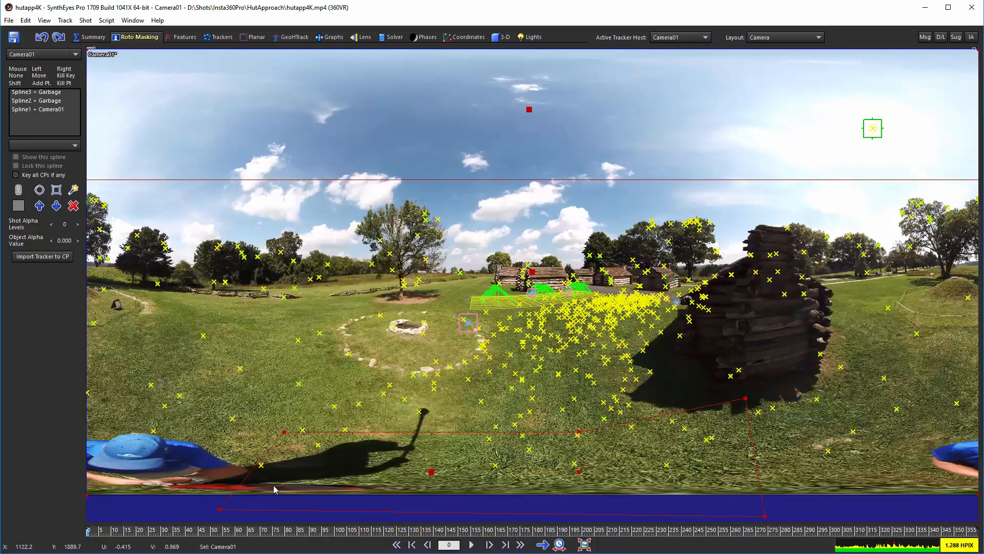
{"action": "mouse_move", "coordinate": [92, 533]}
{"action": "left_mouse_down"}
{"action": "mouse_move", "coordinate": [969, 528]}
{"action": "mouse_move", "coordinate": [209, 547]}
{"action": "mouse_move", "coordinate": [86, 541]}
{"action": "left_mouse_up"}
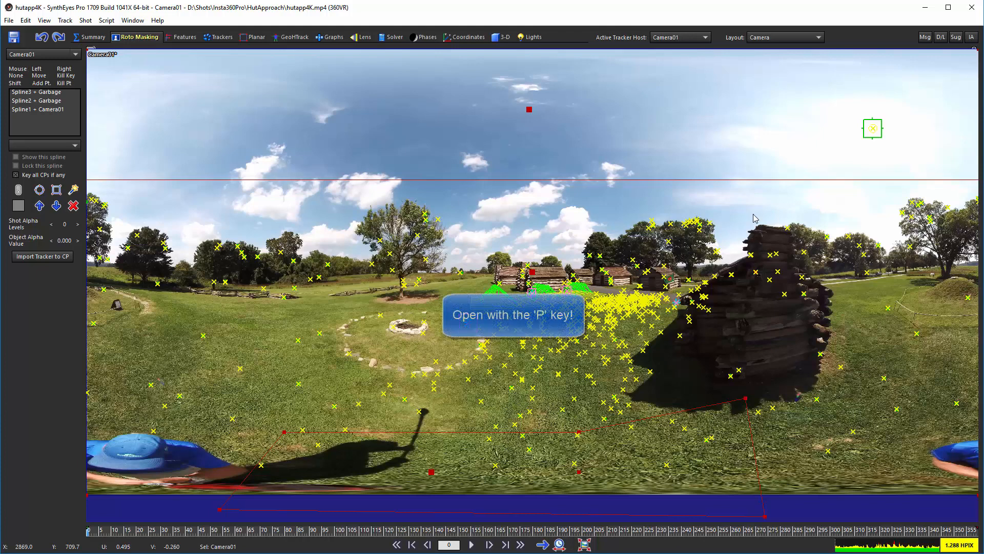
Step: Examine the DownRez choices in the image preparation settings and leave without changing anything
{"action": "key", "text": "p"}
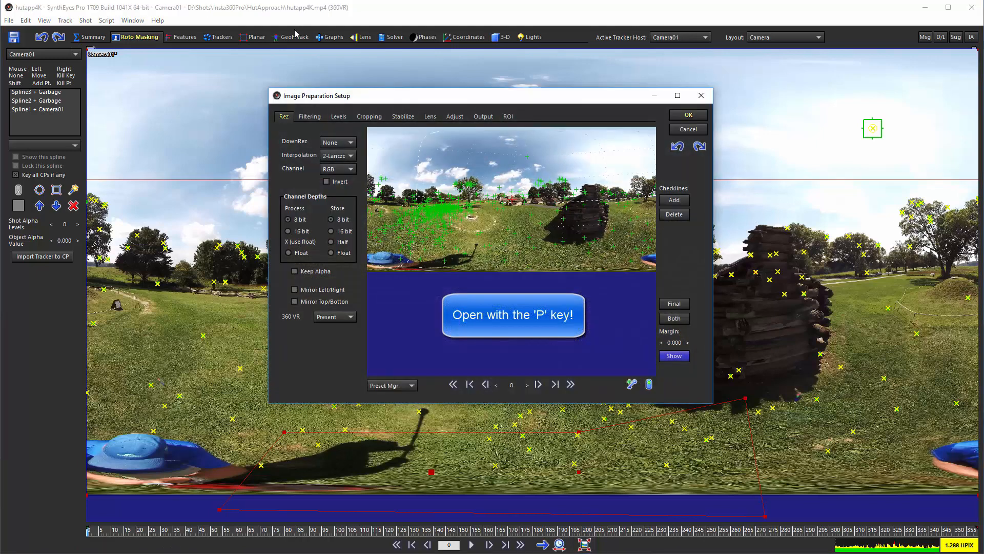
{"action": "left_click", "coordinate": [338, 143]}
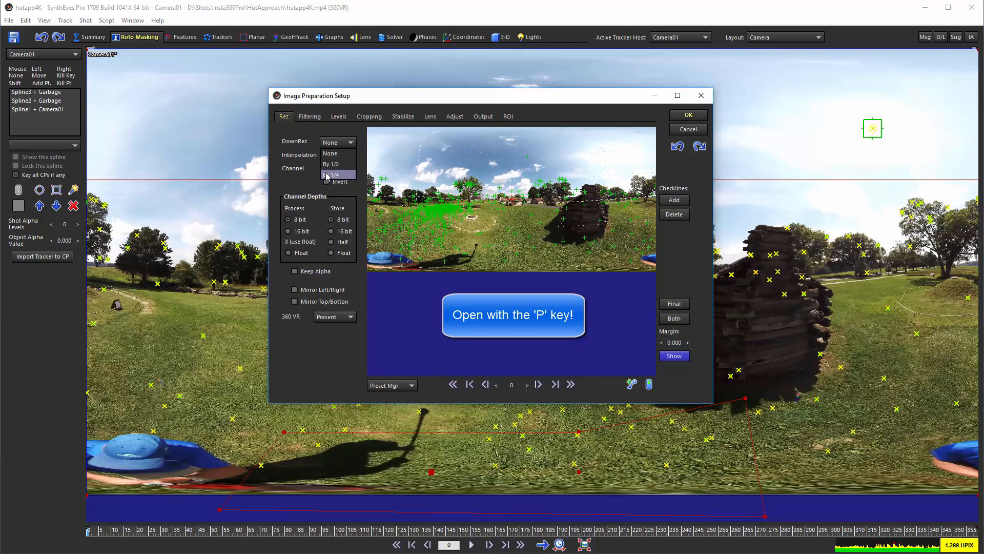
{"action": "left_click", "coordinate": [697, 131]}
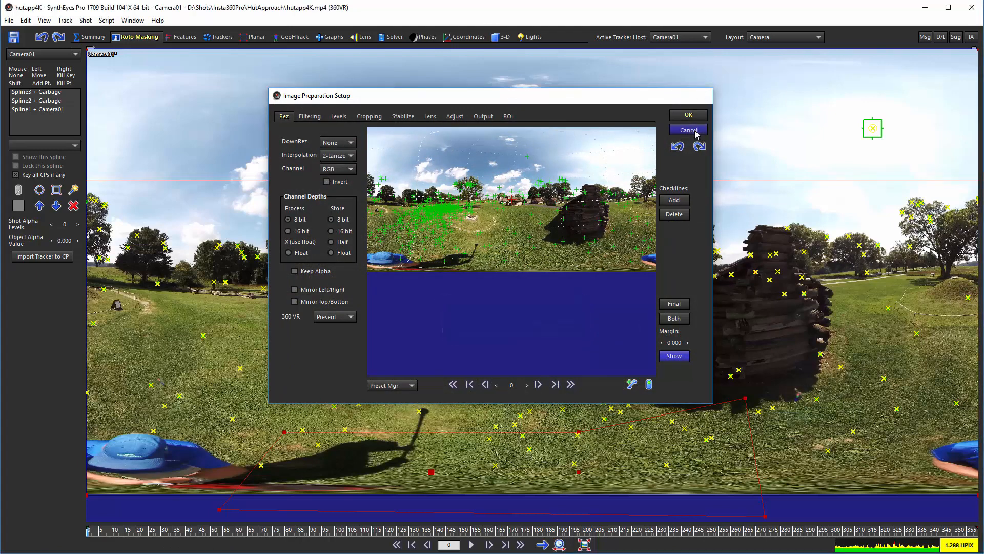
{"action": "left_click", "coordinate": [696, 133]}
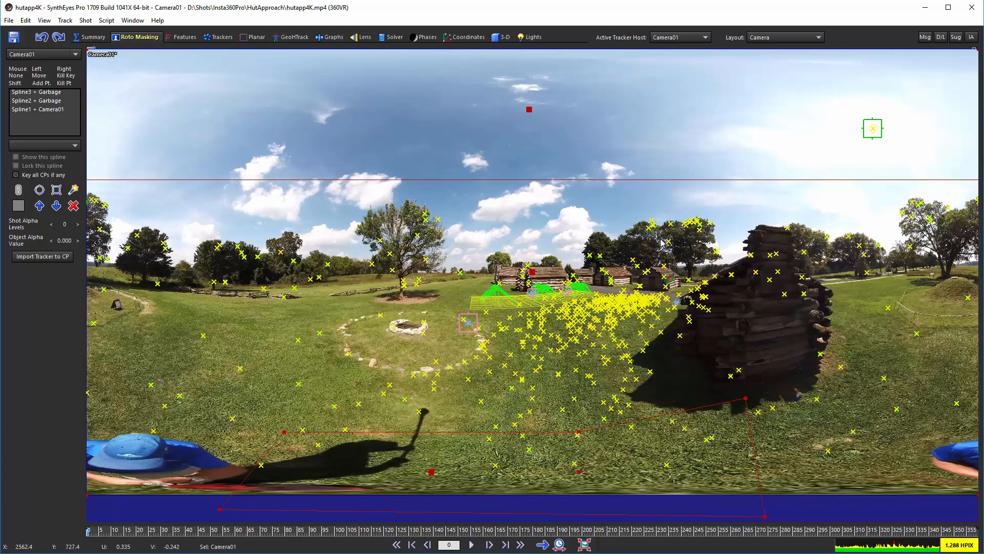
Step: Inspect the trackers and inserted tent meshes near the huts up close, scrubbing from frame 0 to 156 and back
{"action": "mouse_move", "coordinate": [610, 285]}
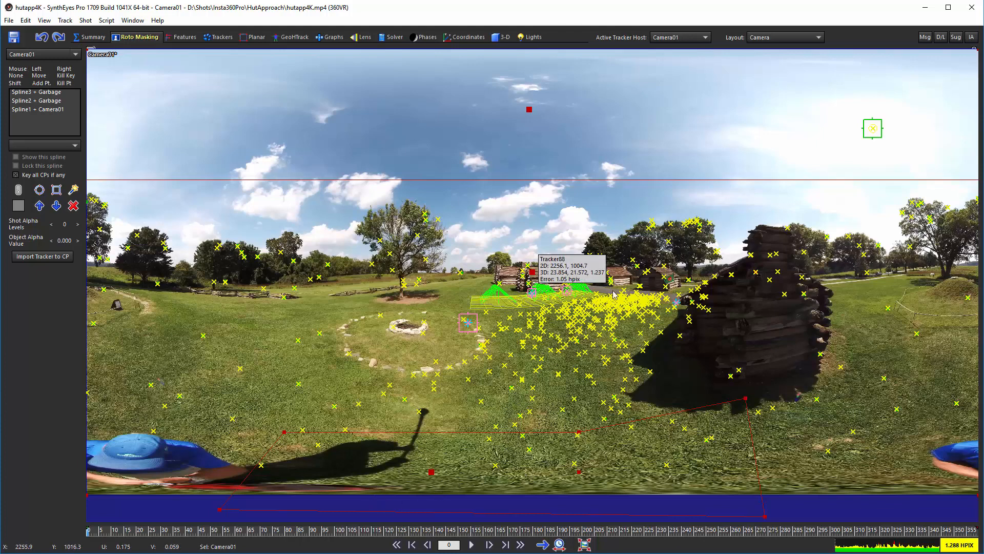
{"action": "mouse_move", "coordinate": [572, 311]}
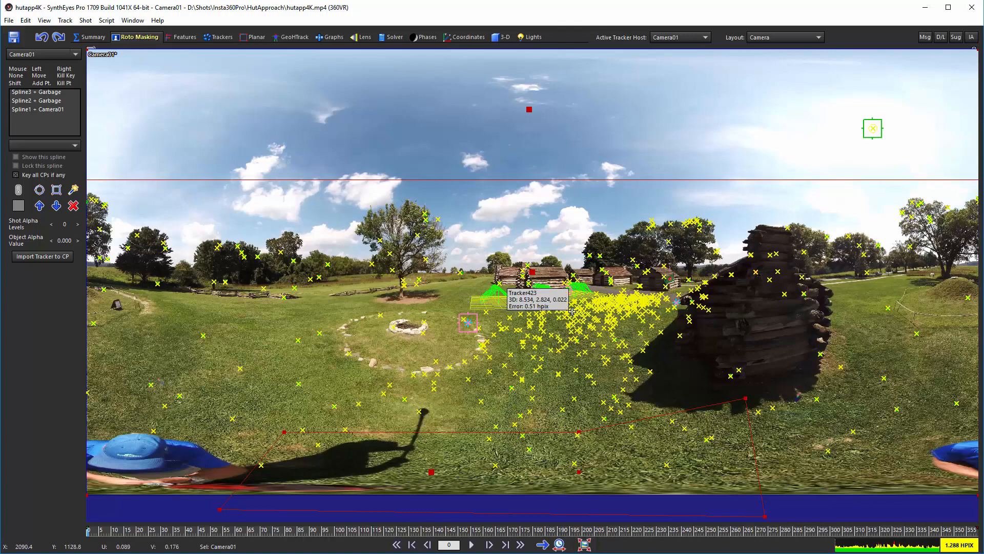
{"action": "scroll", "coordinate": [565, 306], "scroll_direction": "up", "scroll_amount": 3}
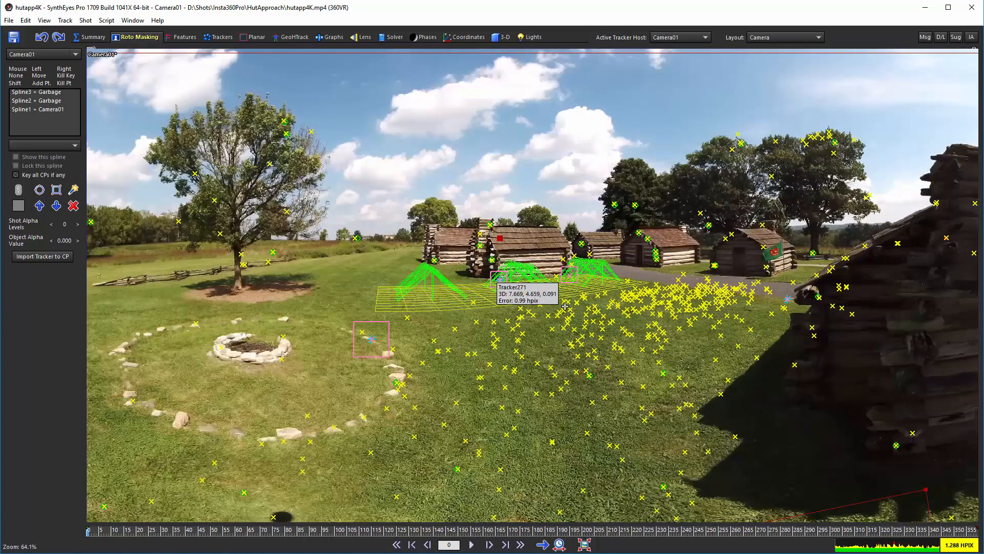
{"action": "scroll", "coordinate": [565, 306], "scroll_direction": "up", "scroll_amount": 3}
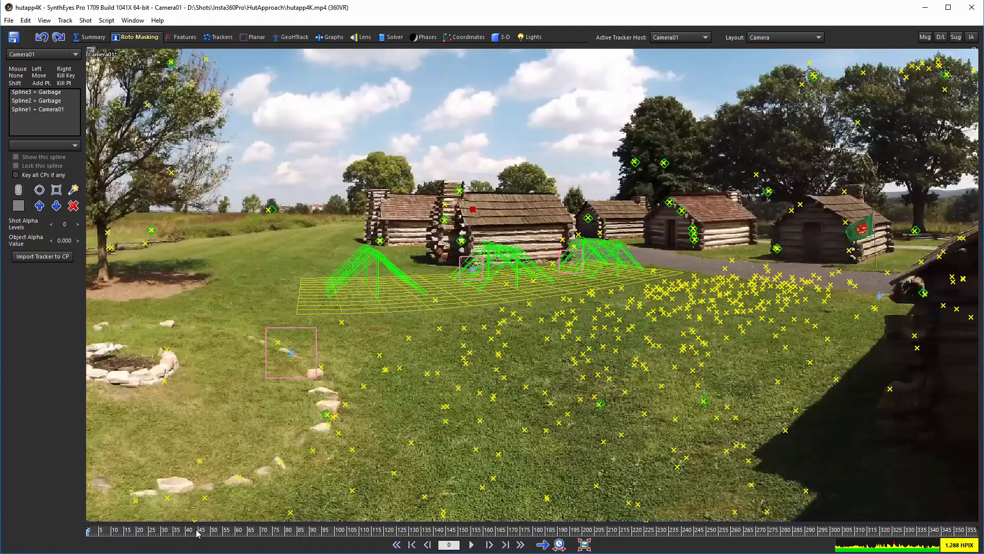
{"action": "left_click_drag", "start_coordinate": [197, 530], "coordinate": [474, 539]}
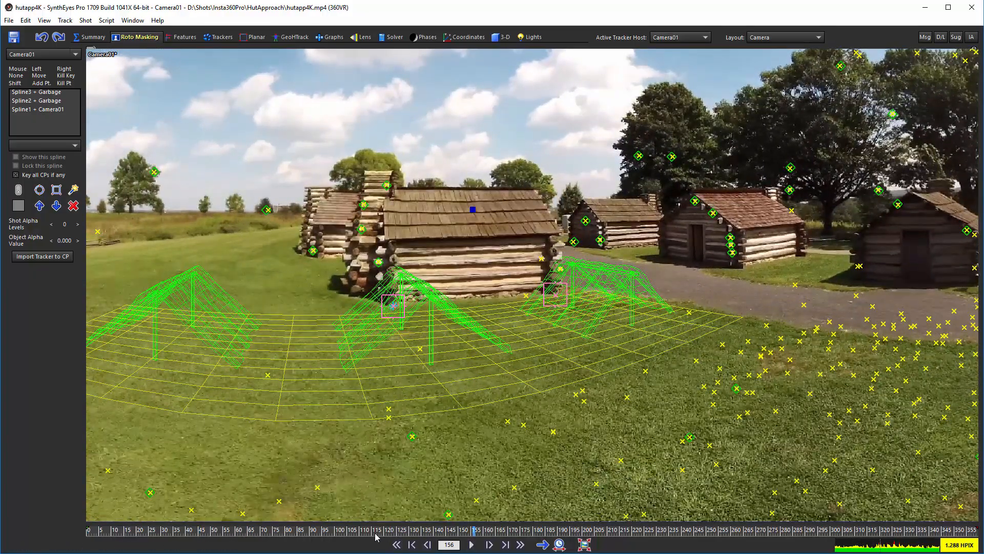
{"action": "left_click_drag", "start_coordinate": [375, 534], "coordinate": [48, 537]}
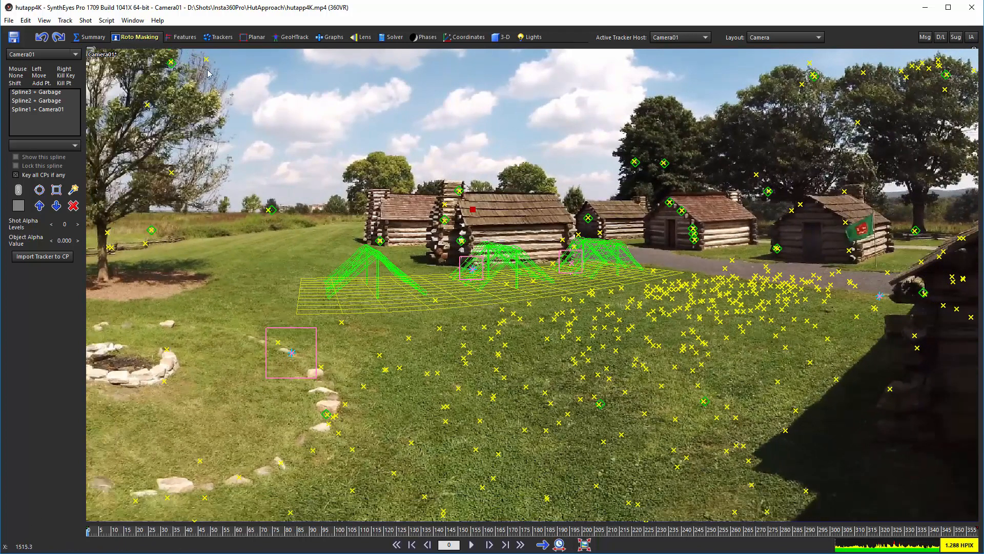
Step: Review the solved scene in the quad views up to frame 15 and examine the trackers' coordinate constraints
{"action": "left_click", "coordinate": [92, 37]}
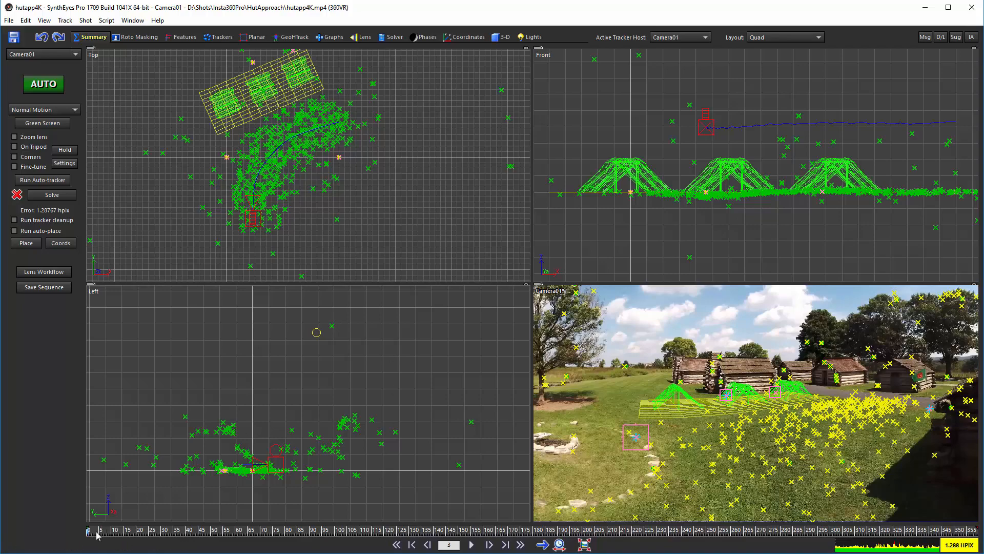
{"action": "left_click_drag", "start_coordinate": [96, 534], "coordinate": [126, 495]}
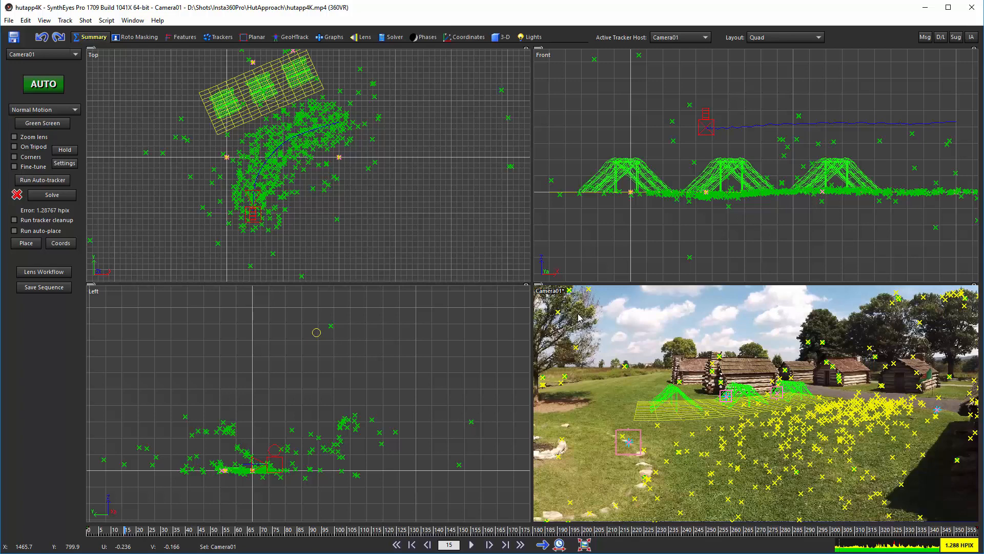
{"action": "left_click", "coordinate": [468, 37]}
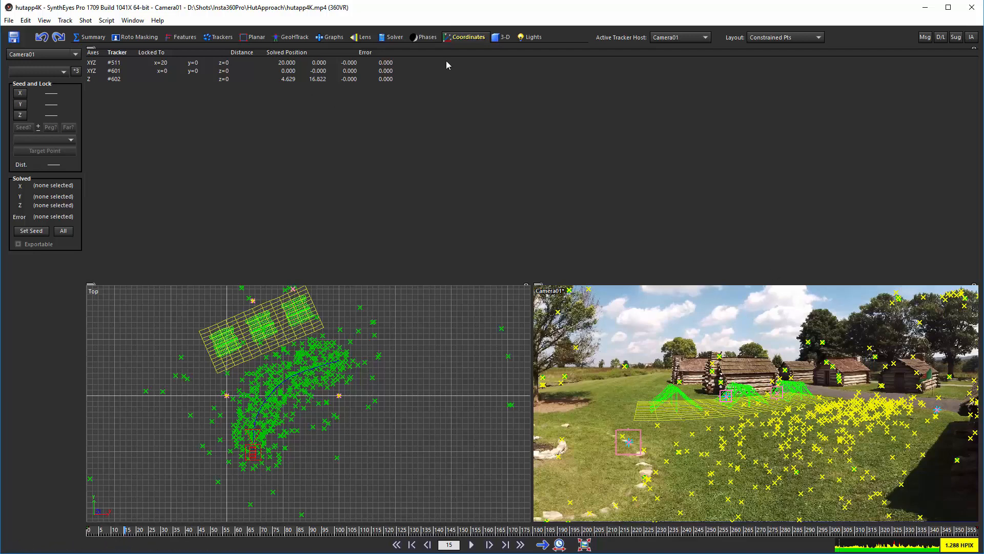
Step: Examine the lighting setup, including the tracker on the sun, Light01 and the light's ray
{"action": "left_click", "coordinate": [531, 37]}
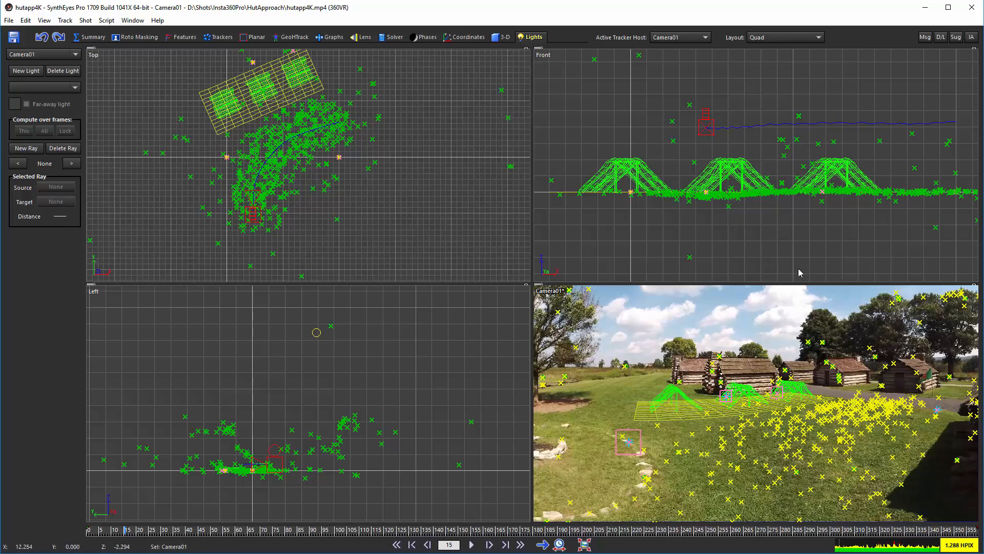
{"action": "scroll", "coordinate": [736, 340], "scroll_direction": "down", "scroll_amount": 2}
{"action": "scroll", "coordinate": [878, 342], "scroll_direction": "down", "scroll_amount": 2}
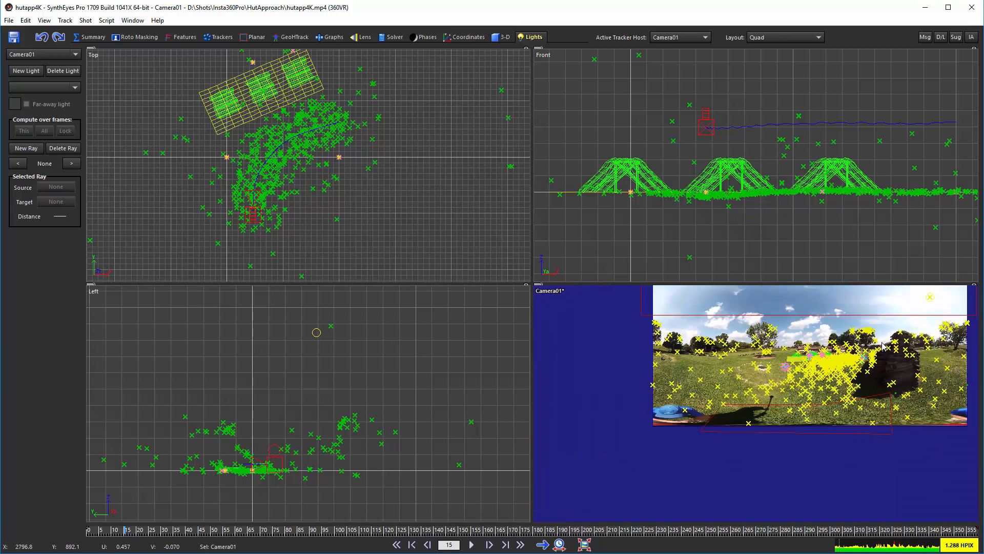
{"action": "scroll", "coordinate": [881, 343], "scroll_direction": "up", "scroll_amount": 4}
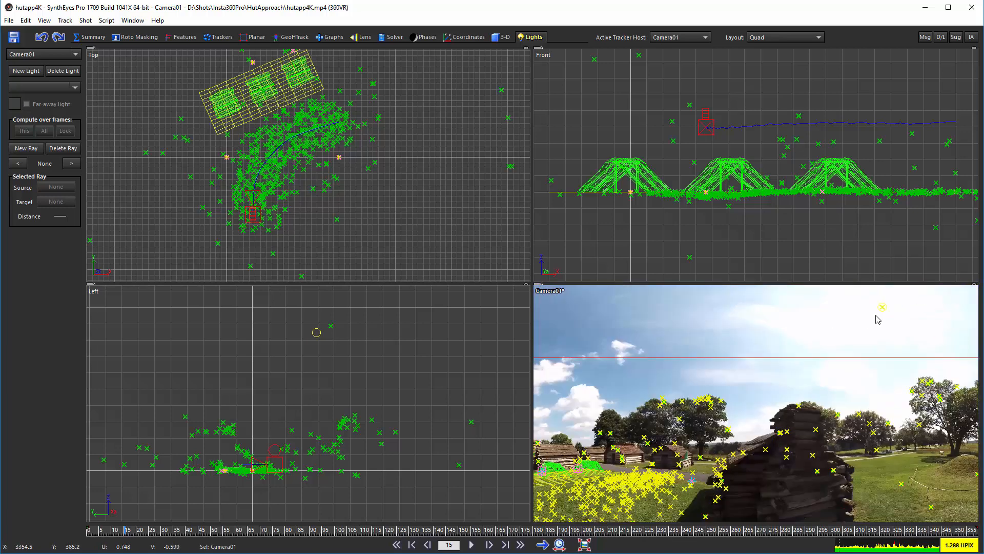
{"action": "left_click", "coordinate": [883, 308]}
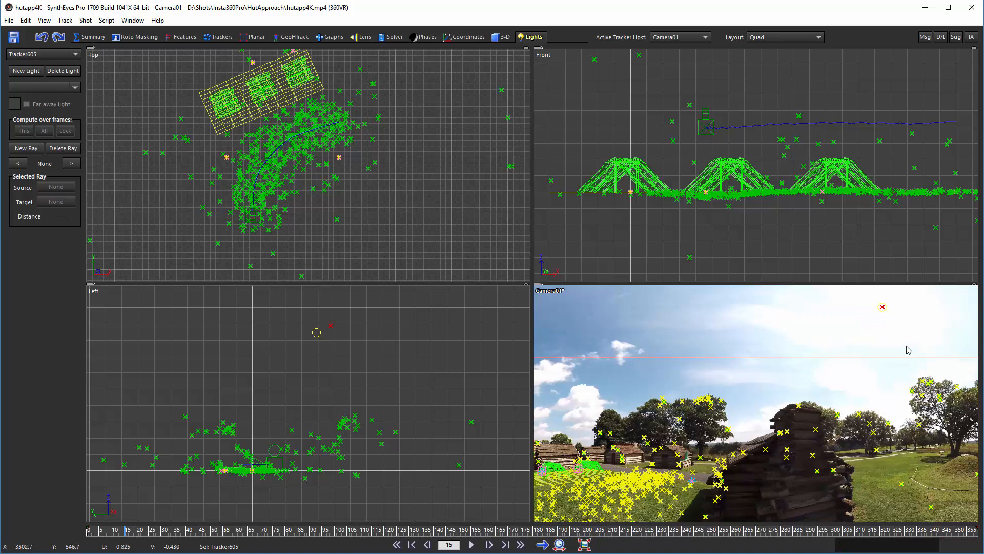
{"action": "left_click", "coordinate": [315, 332]}
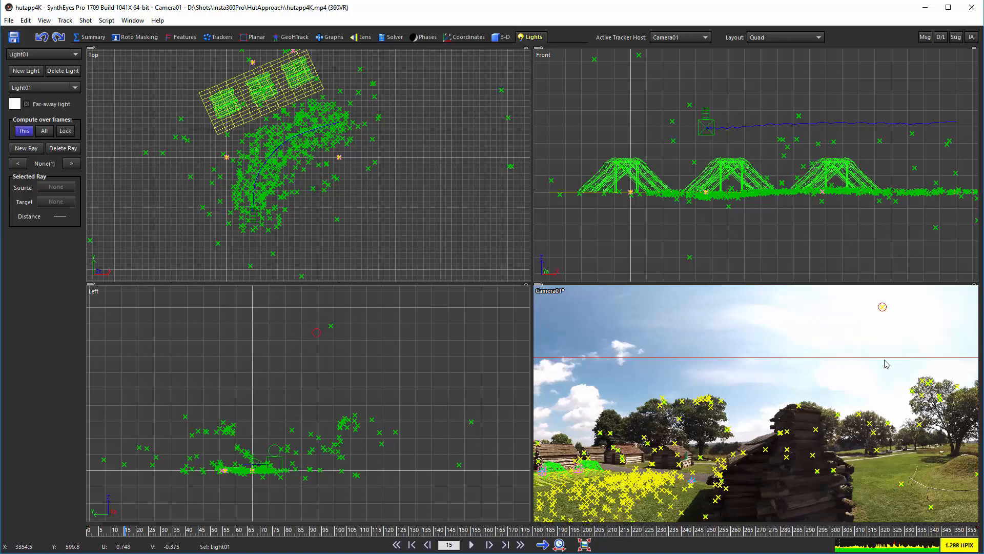
{"action": "mouse_move", "coordinate": [881, 306]}
{"action": "left_click", "coordinate": [71, 162]}
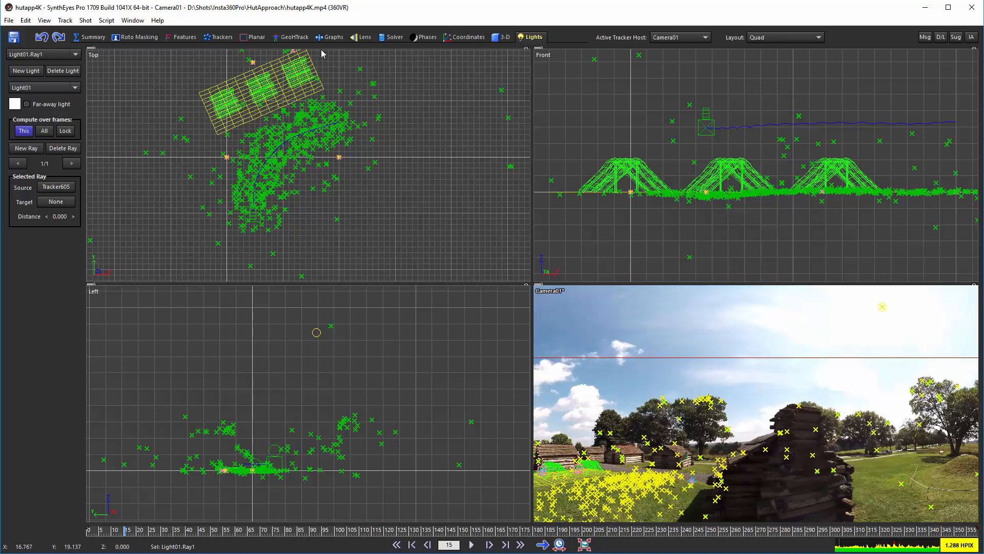
Step: Examine the texture settings of the nearest tent mesh in the perspective view
{"action": "left_click", "coordinate": [291, 37]}
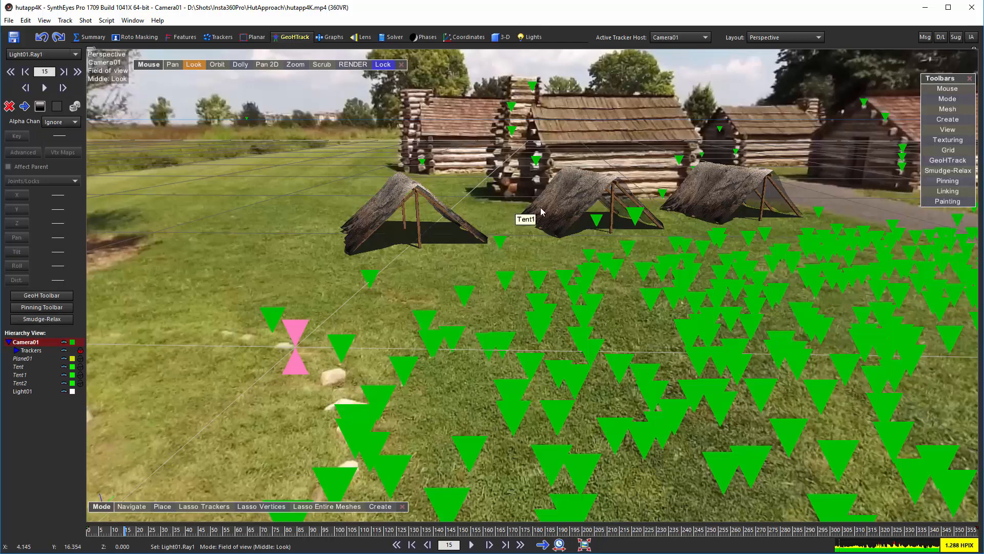
{"action": "key", "text": "t"}
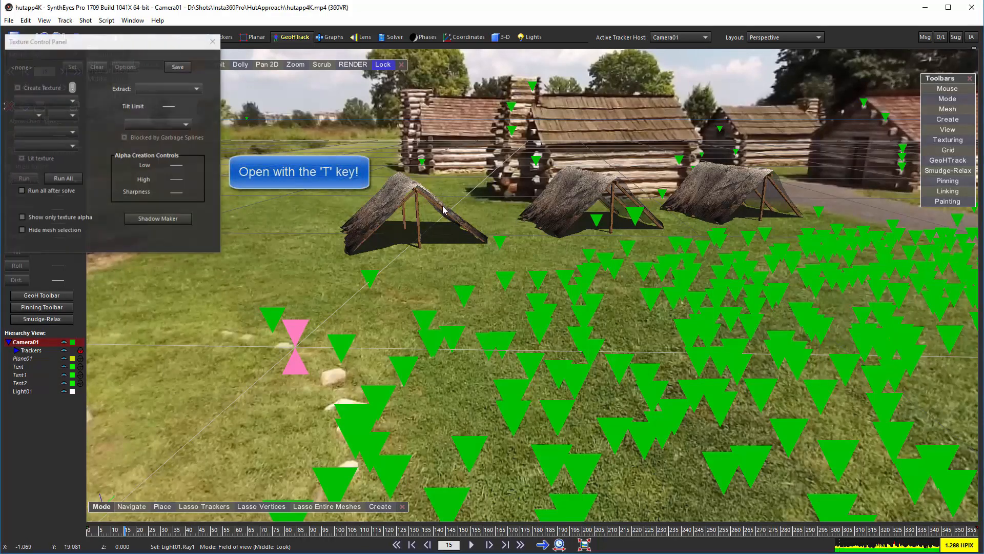
{"action": "left_click", "coordinate": [390, 208]}
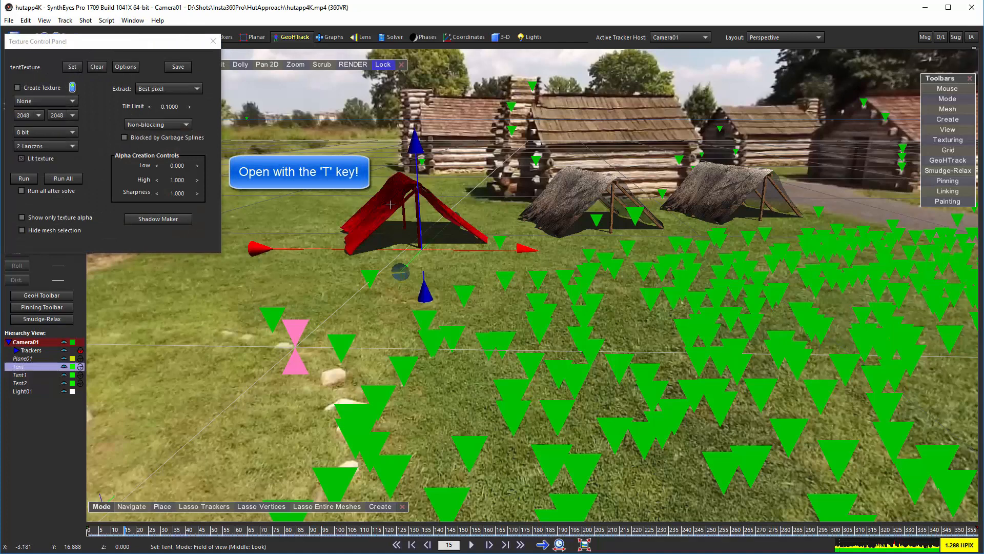
{"action": "left_click", "coordinate": [209, 41]}
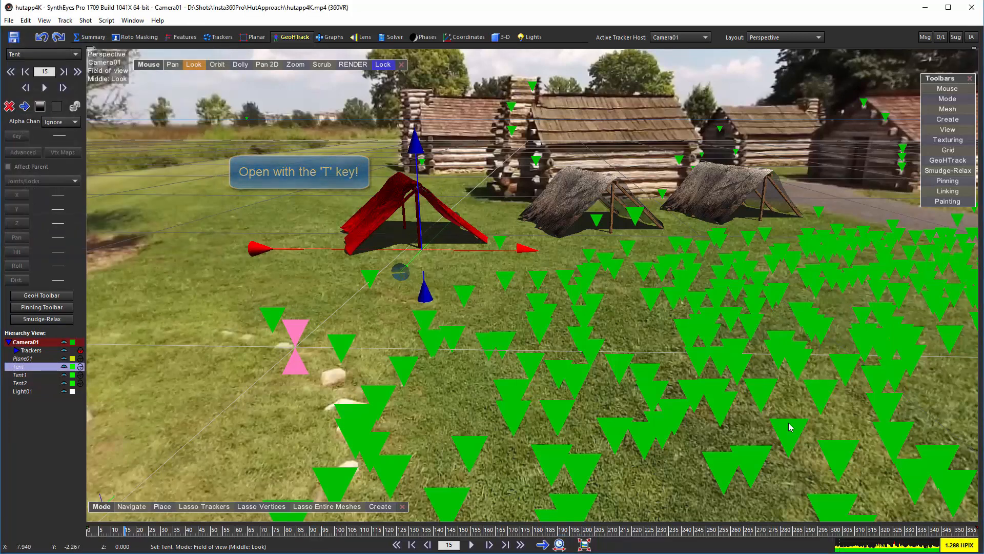
Step: Select the ground plane under the tents and examine its shadow and opacity settings and its extent from above
{"action": "left_click", "coordinate": [558, 260]}
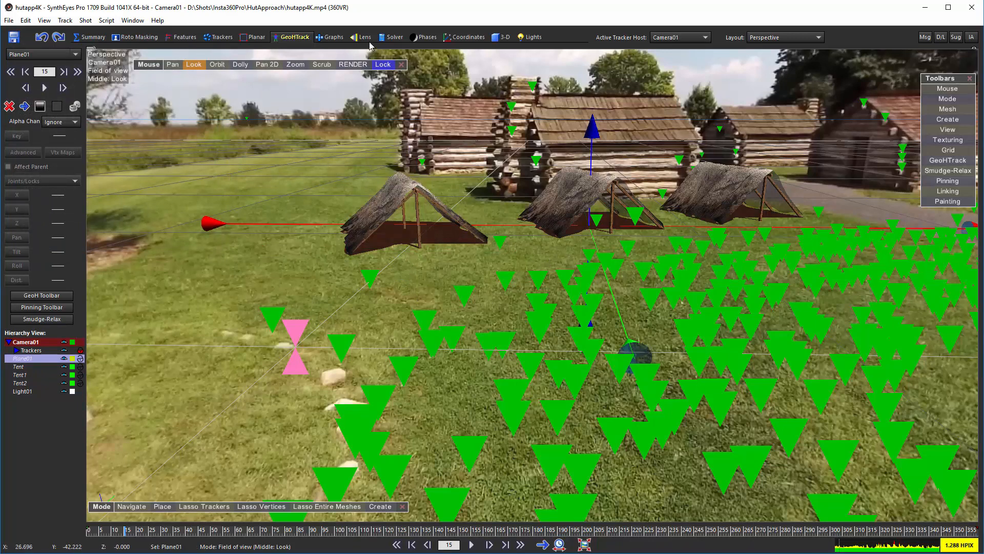
{"action": "left_click", "coordinate": [503, 39]}
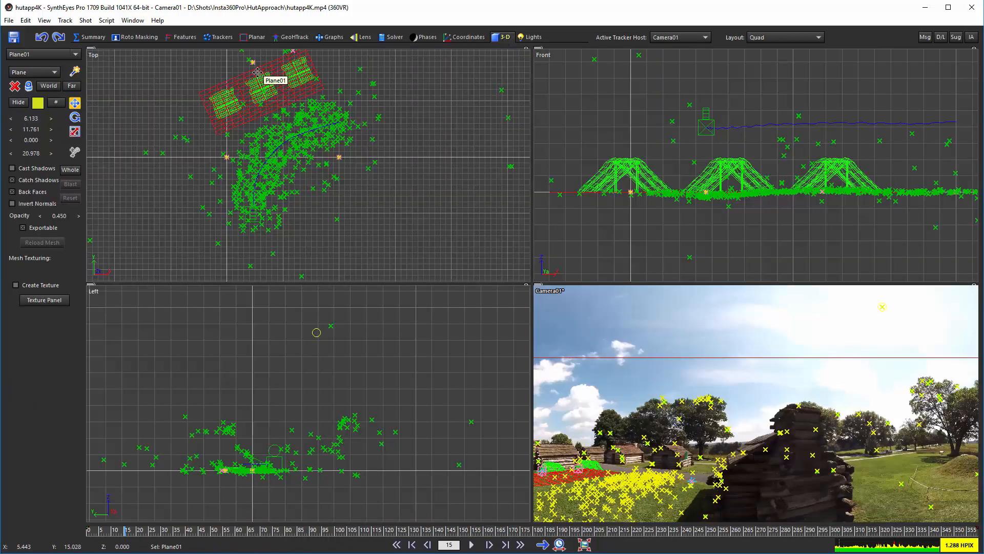
{"action": "scroll", "coordinate": [258, 72], "scroll_direction": "up", "scroll_amount": 5}
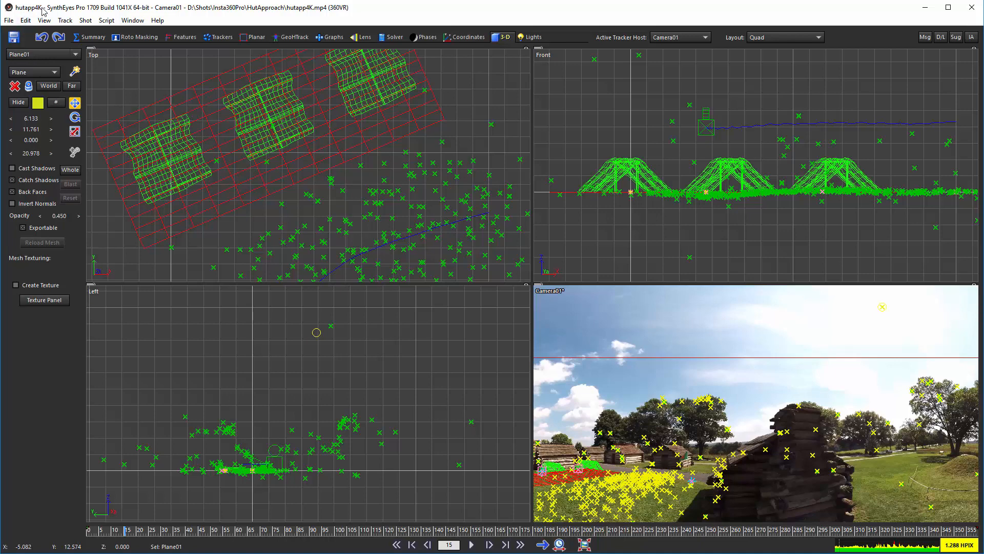
Step: Start an After Effects JavaScript export of the scene to hutapp4K.jsx, replacing the existing file
{"action": "left_click", "coordinate": [11, 21]}
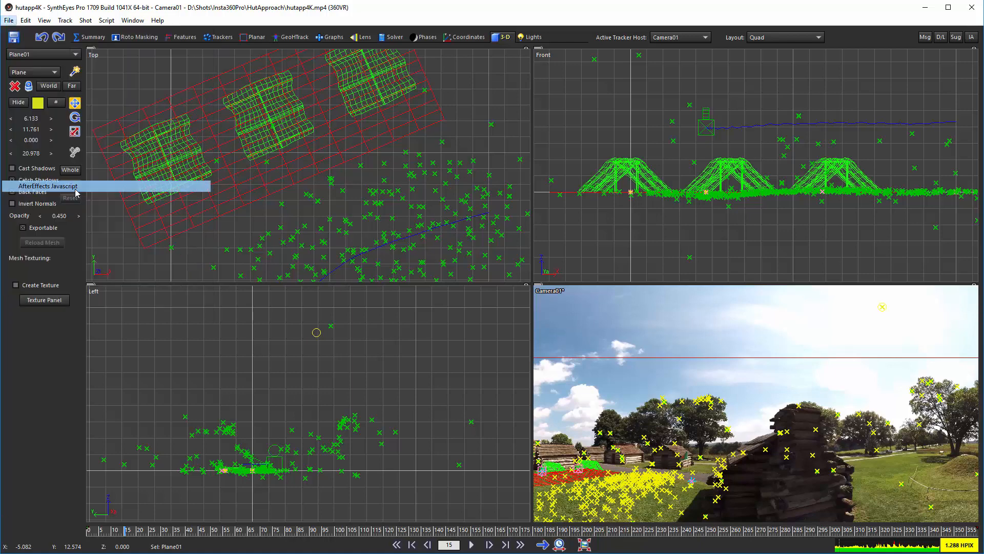
{"action": "left_click", "coordinate": [48, 186]}
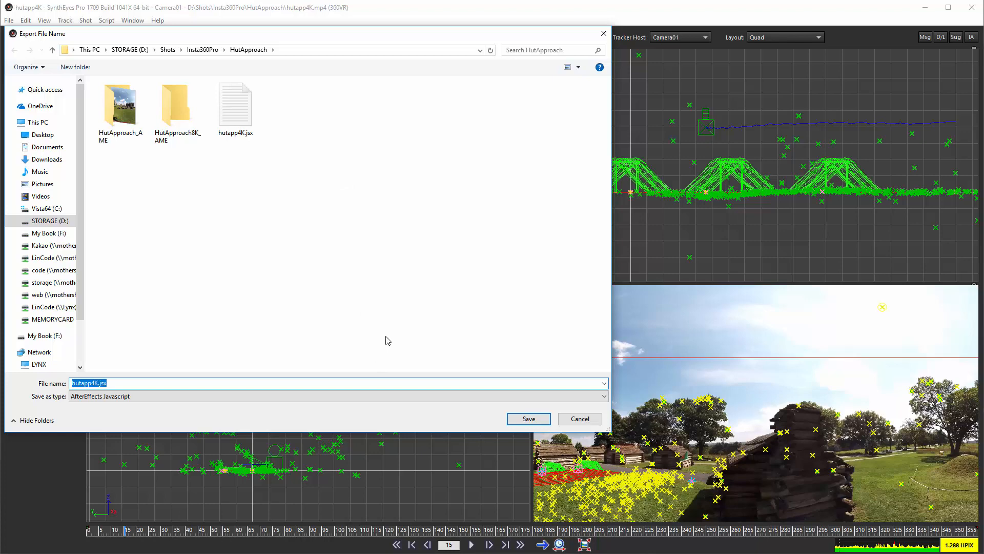
{"action": "left_click", "coordinate": [528, 419]}
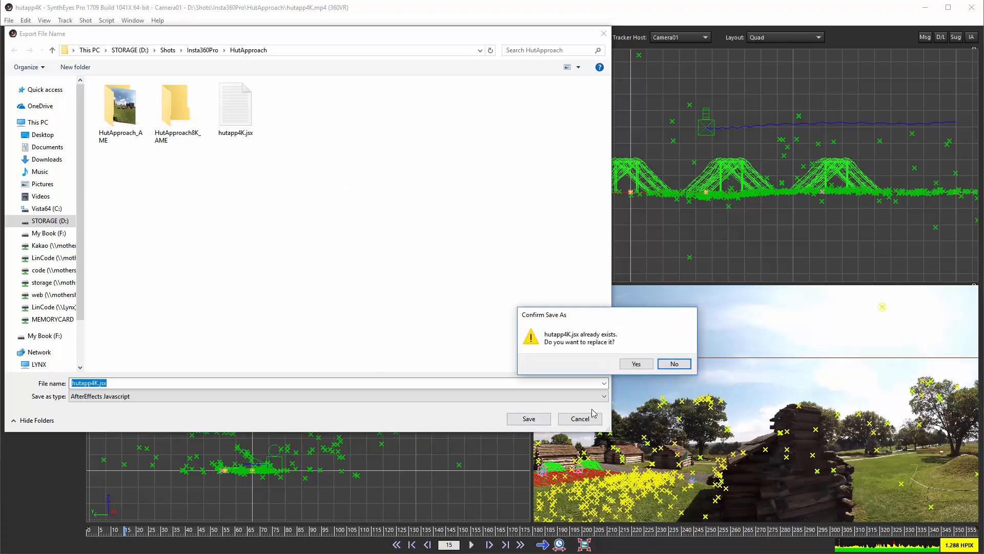
{"action": "left_click", "coordinate": [638, 365]}
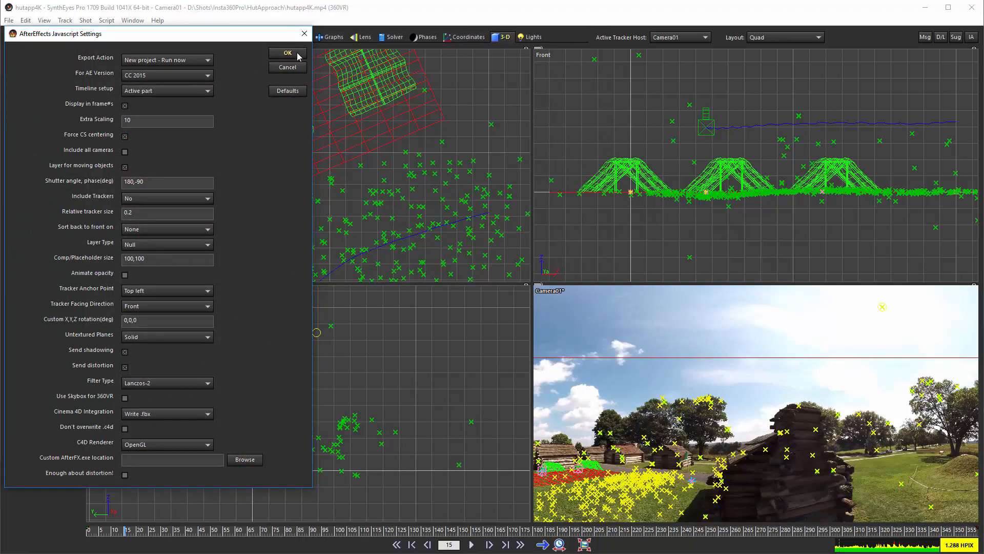
Step: Reset the export settings to their defaults and set Include Trackers to No
{"action": "left_click", "coordinate": [291, 91]}
{"action": "left_click", "coordinate": [154, 198]}
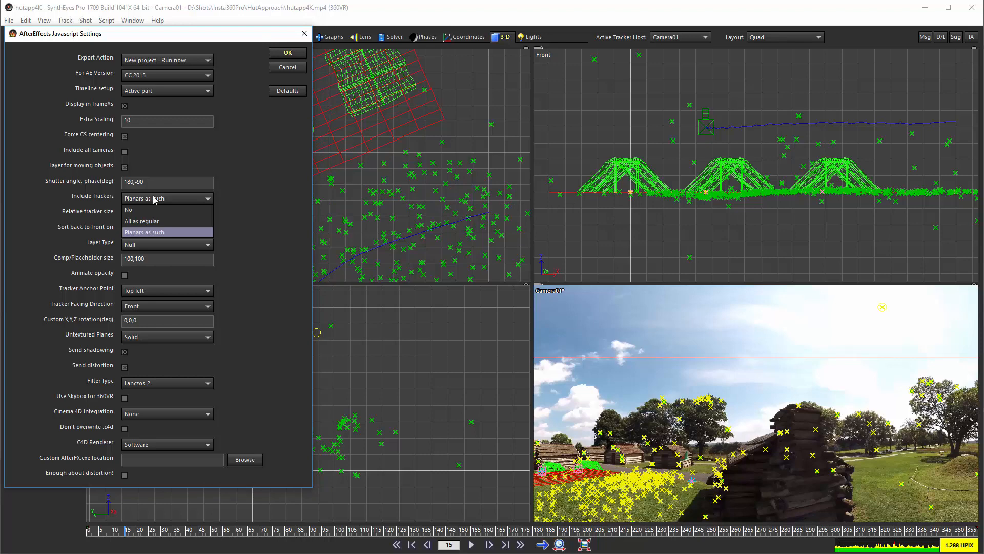
{"action": "left_click", "coordinate": [151, 210]}
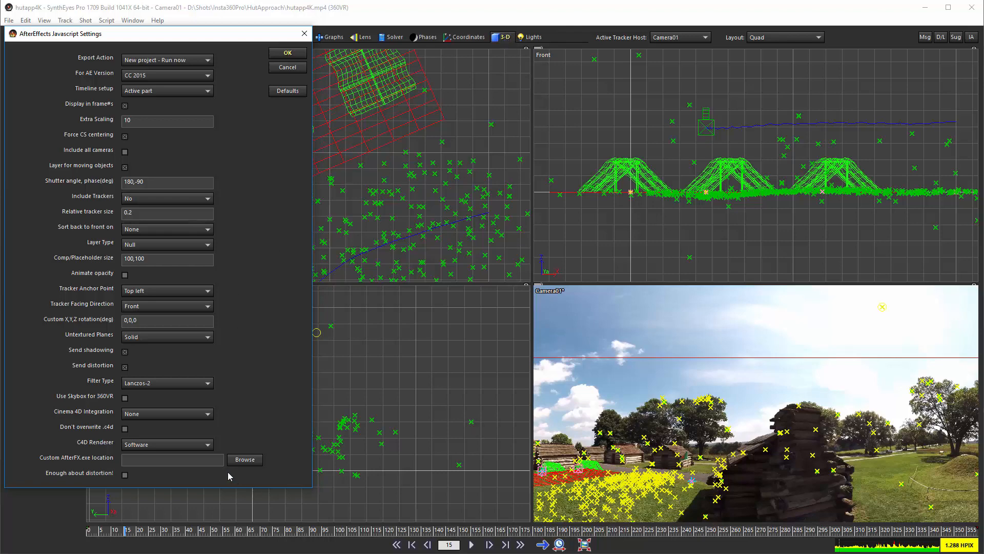
Step: Set Cinema 4D Integration to Write .fbx, choose the C4D renderer, and run the After Effects export
{"action": "left_click", "coordinate": [161, 413]}
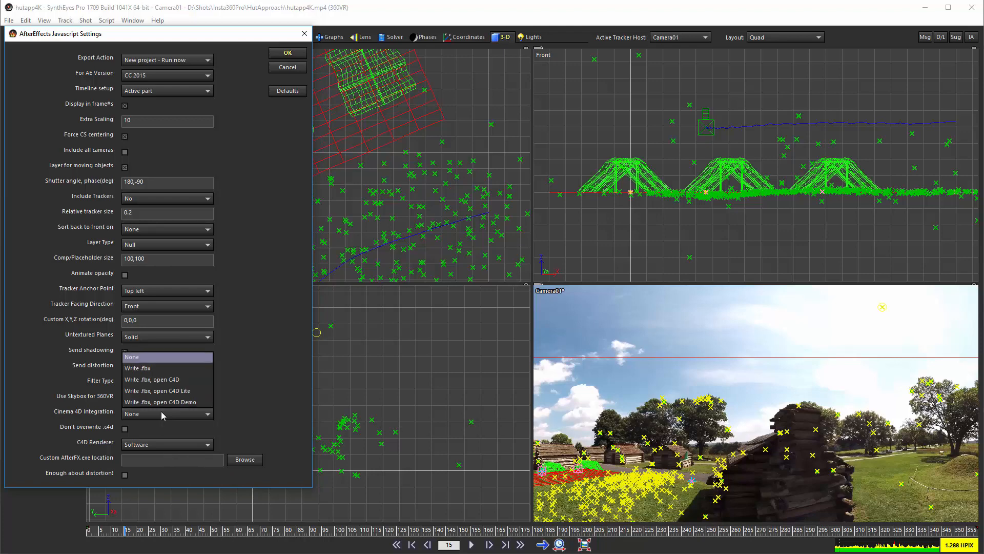
{"action": "left_click", "coordinate": [159, 369]}
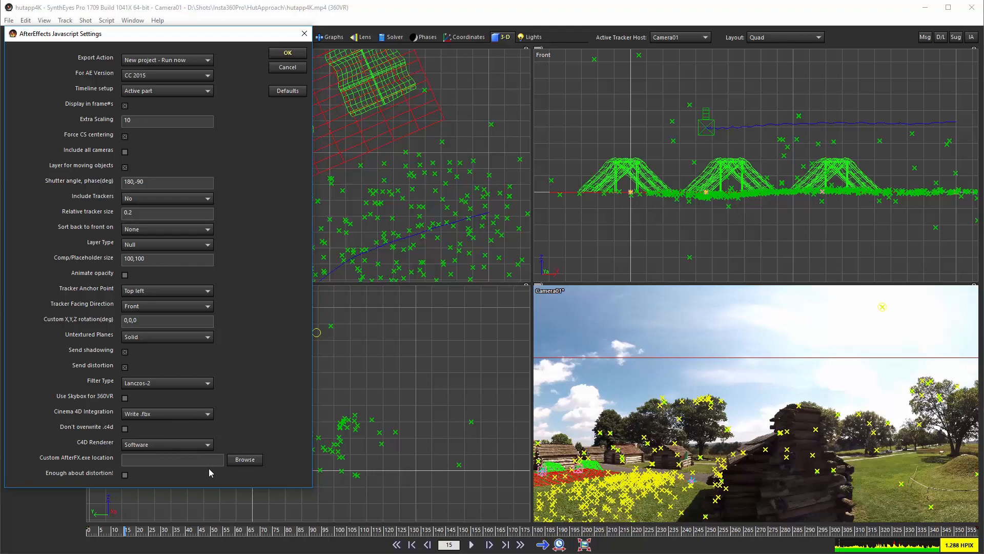
{"action": "left_click", "coordinate": [182, 445]}
{"action": "left_click", "coordinate": [174, 432]}
{"action": "left_click", "coordinate": [291, 56]}
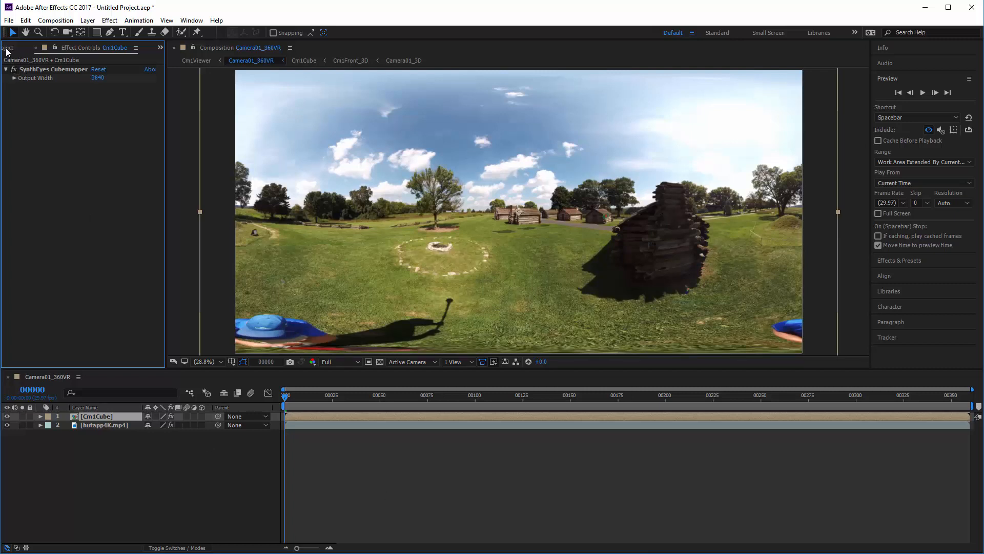
Step: Show the exported project items and examine the tent shadows on the grass in the Camera01_360VR composition up close
{"action": "left_click", "coordinate": [6, 48]}
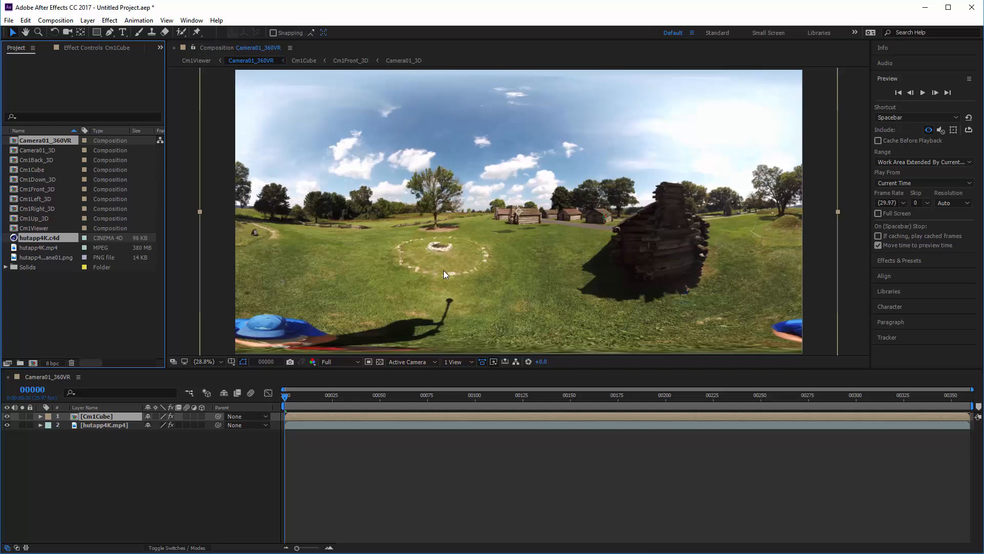
{"action": "scroll", "coordinate": [503, 226], "scroll_direction": "up", "scroll_amount": 4}
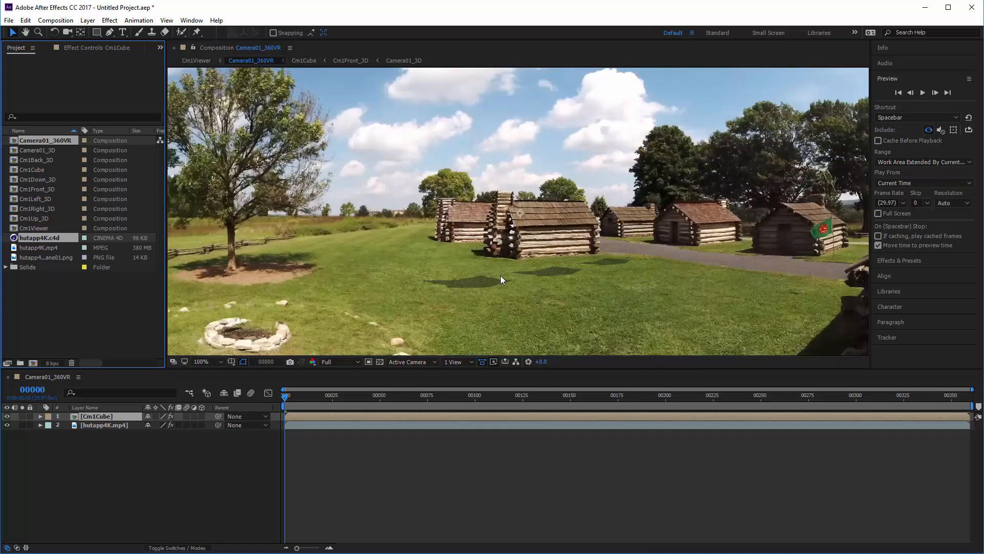
{"action": "scroll", "coordinate": [539, 251], "scroll_direction": "down", "scroll_amount": 4}
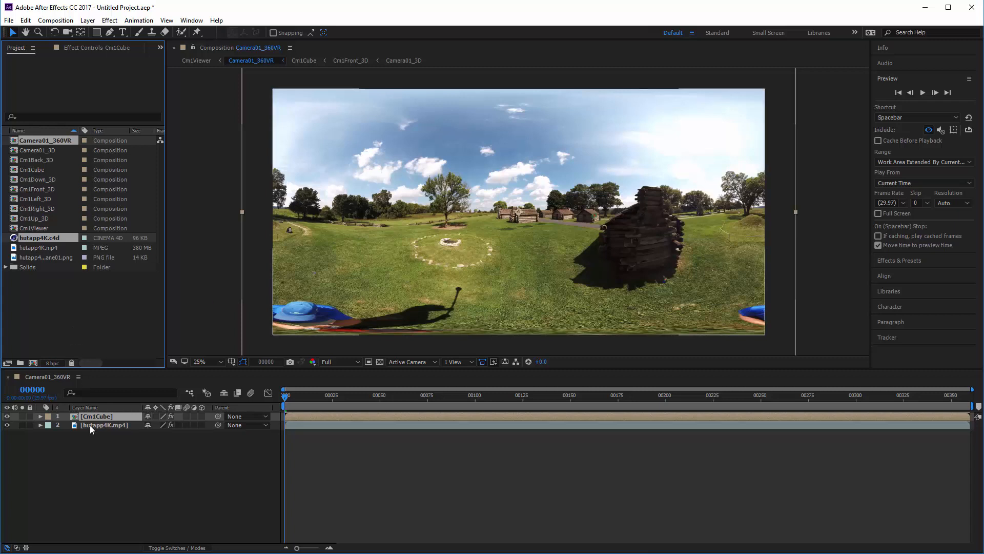
Step: Delete the Plane01 layer from the Camera01_3D composition and return to the Camera01_360VR composition
{"action": "double_click", "coordinate": [44, 150]}
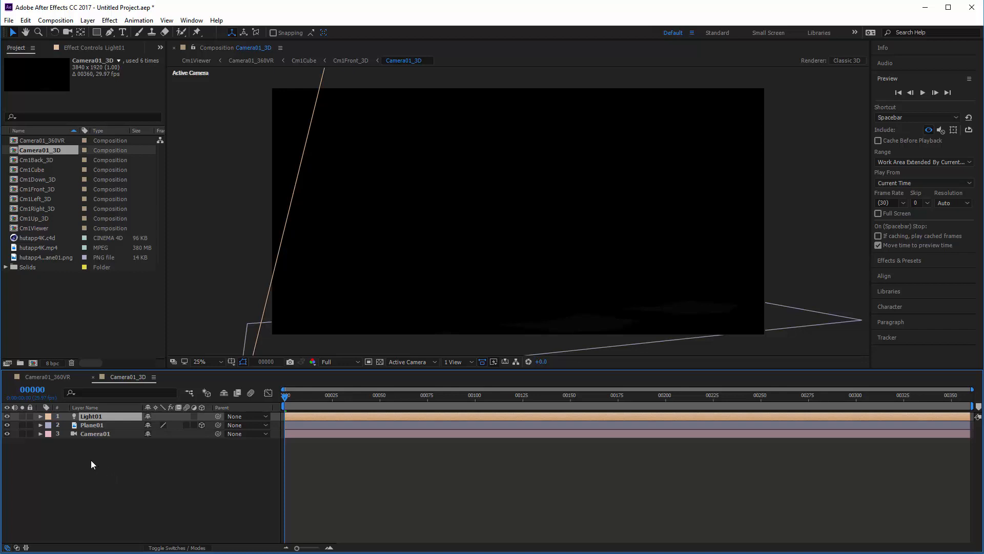
{"action": "left_click", "coordinate": [89, 425]}
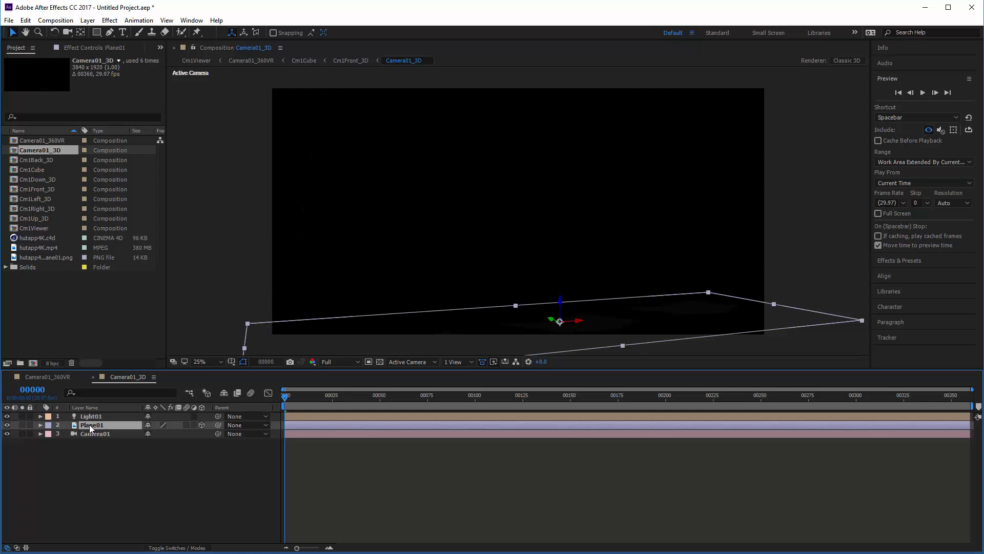
{"action": "key", "text": "Delete"}
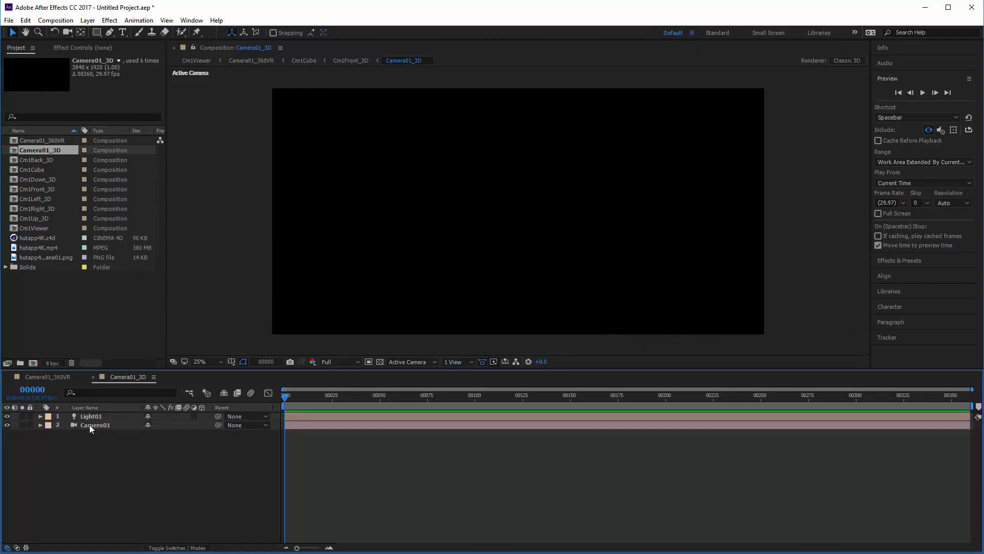
{"action": "double_click", "coordinate": [57, 136]}
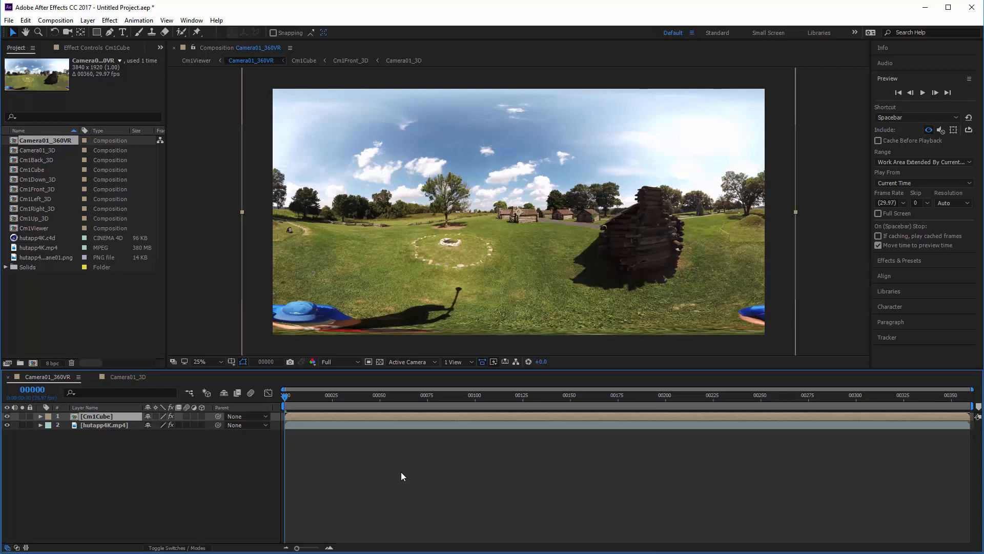
{"action": "key", "text": "alt+Tab"}
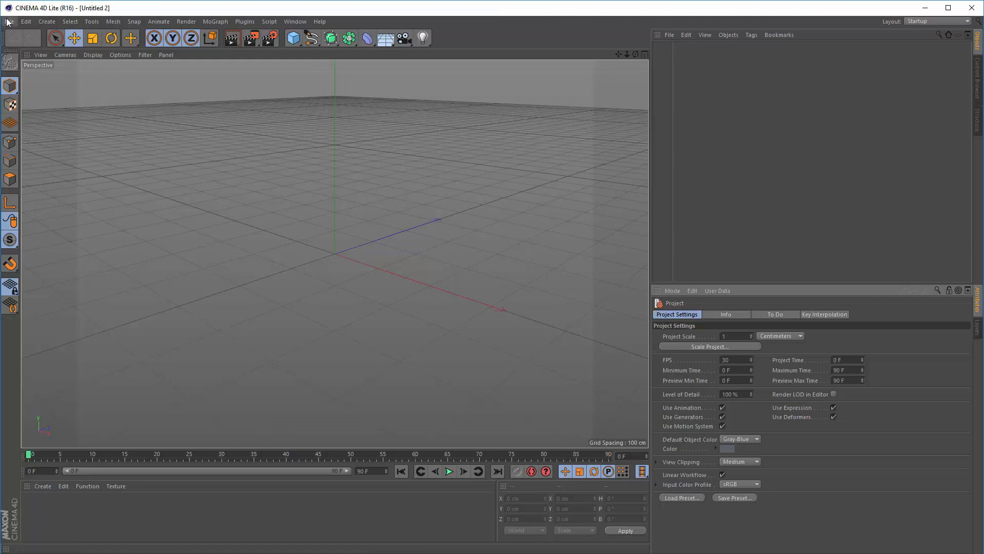
{"action": "left_click", "coordinate": [8, 22]}
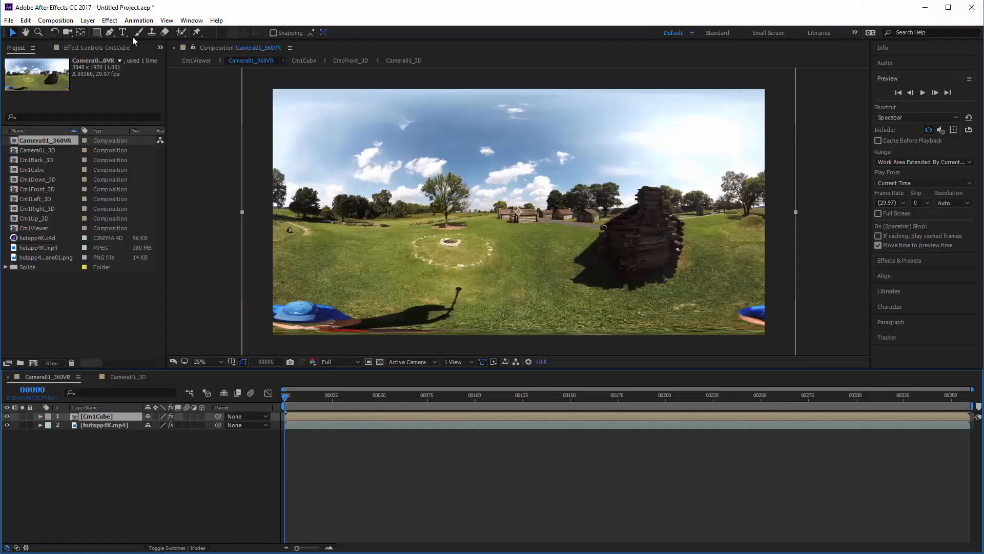
{"action": "left_click", "coordinate": [9, 20]}
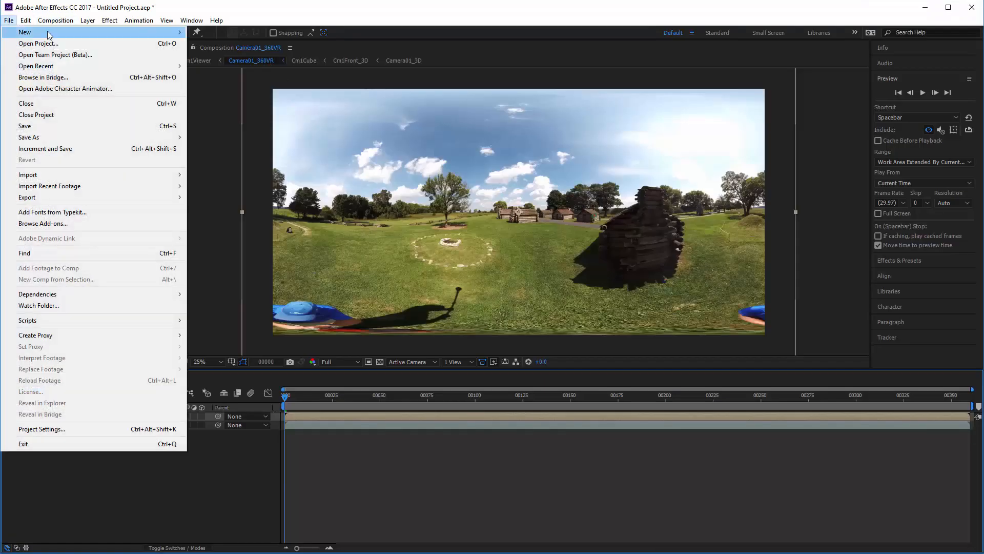
{"action": "mouse_move", "coordinate": [31, 33]}
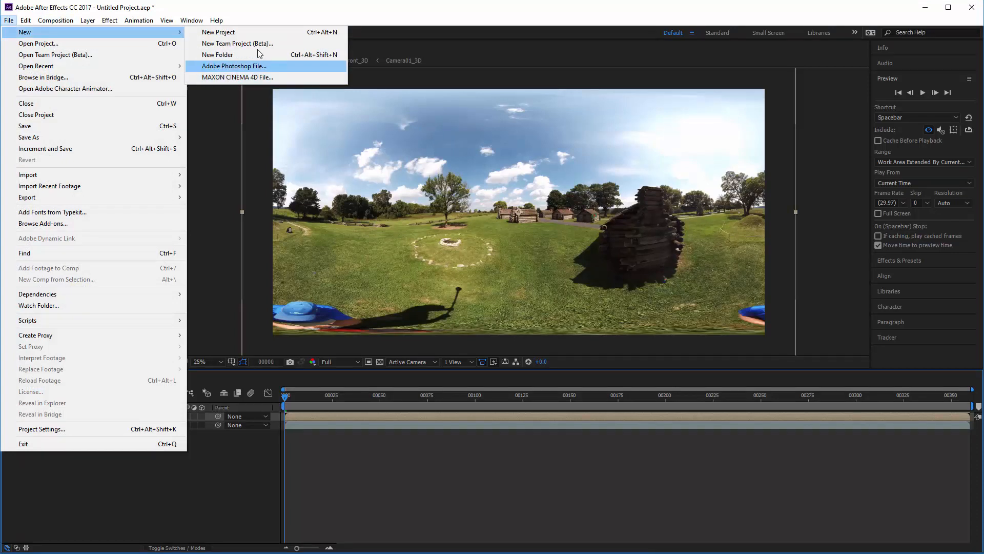
{"action": "left_click", "coordinate": [281, 7]}
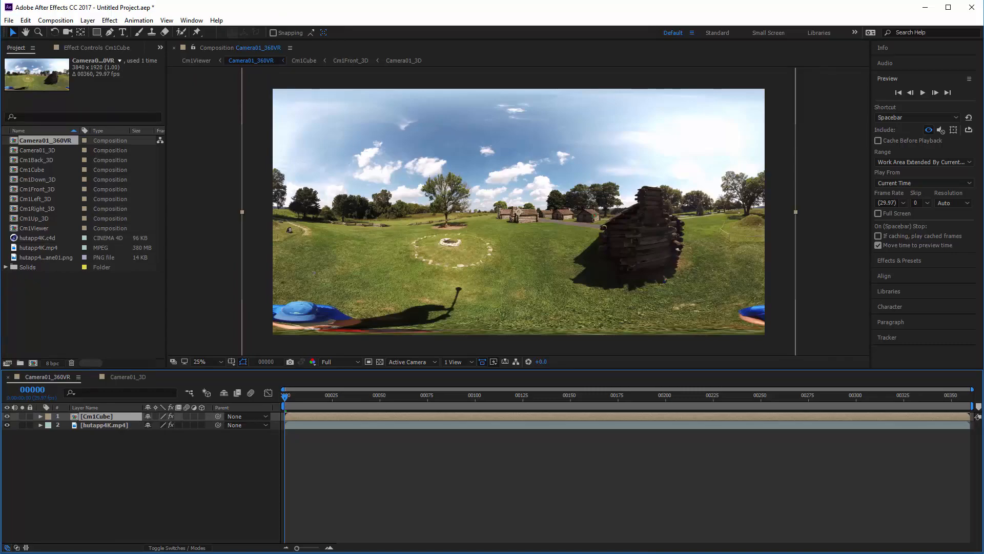
Step: Switch to Cinema 4D Lite and open hutapp4K.fbx from the HutApproach folder with the offered import settings
{"action": "key", "text": "alt+Tab"}
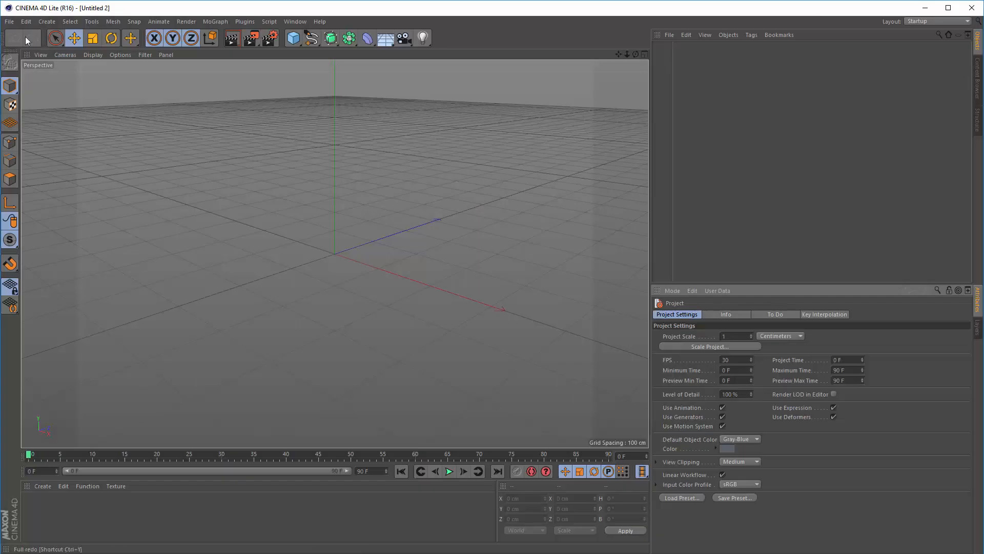
{"action": "left_click", "coordinate": [9, 21]}
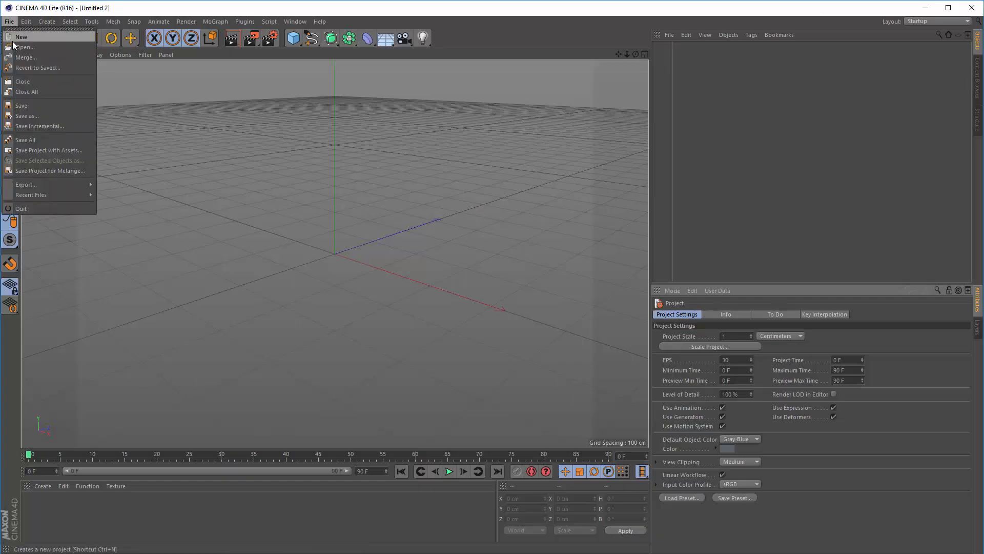
{"action": "left_click", "coordinate": [16, 47]}
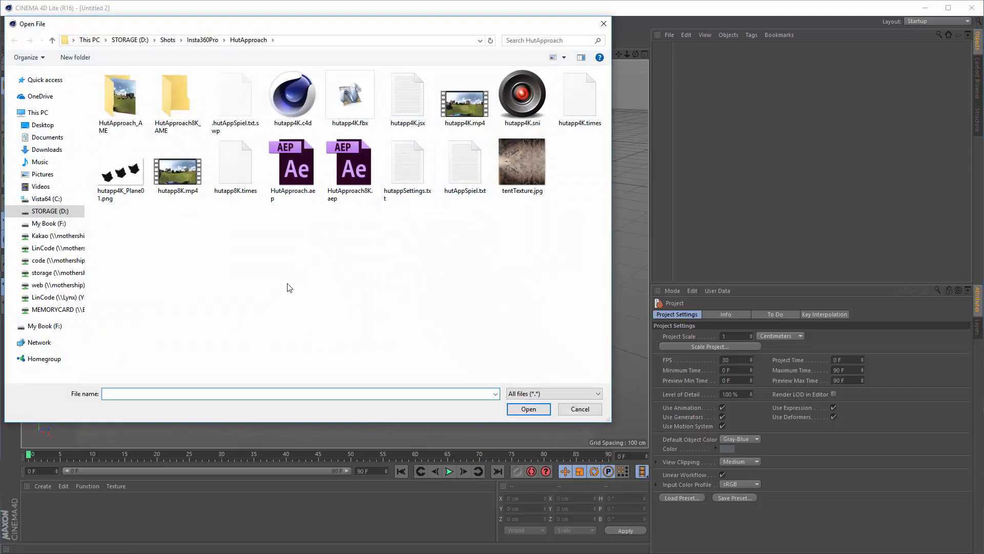
{"action": "double_click", "coordinate": [361, 99]}
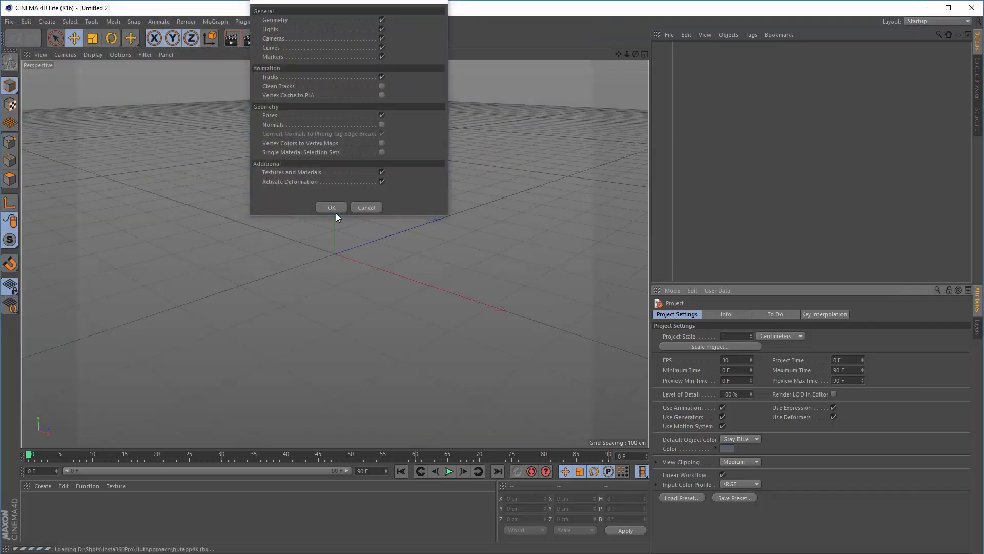
{"action": "left_click", "coordinate": [335, 210]}
{"action": "left_click", "coordinate": [322, 281]}
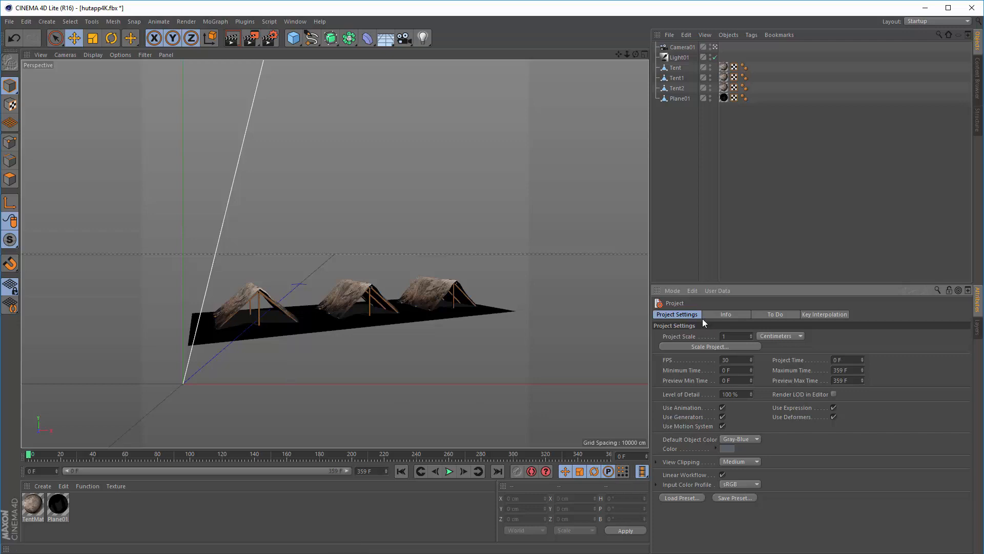
Step: Enable the Alpha channel on the ground plane's material, Plane01Material
{"action": "left_click", "coordinate": [724, 97]}
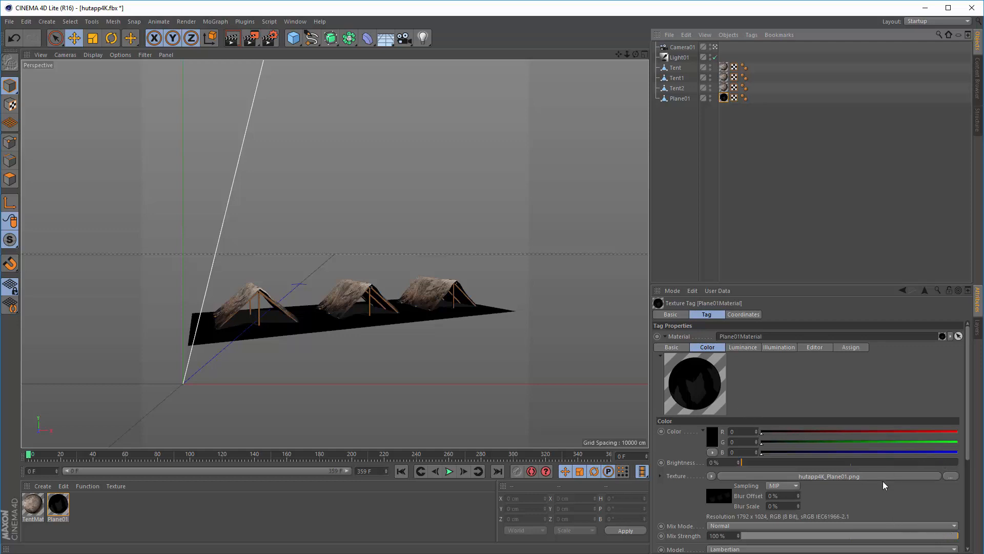
{"action": "left_click", "coordinate": [682, 348]}
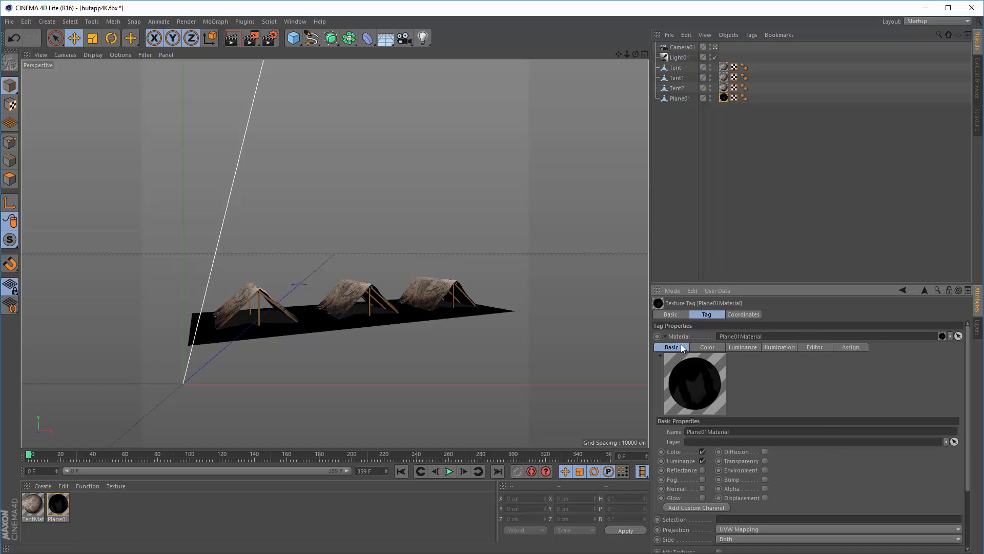
{"action": "left_click", "coordinate": [764, 488]}
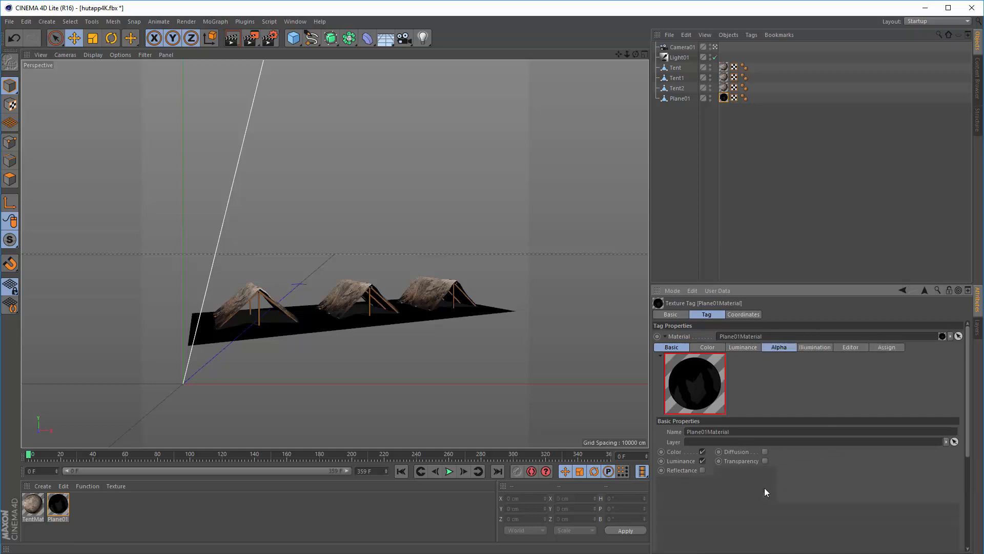
Step: Load hutapp4K_Plane01.png as the plane material's alpha texture, with Soft off and Invert on
{"action": "left_click", "coordinate": [783, 347]}
{"action": "left_click", "coordinate": [953, 490]}
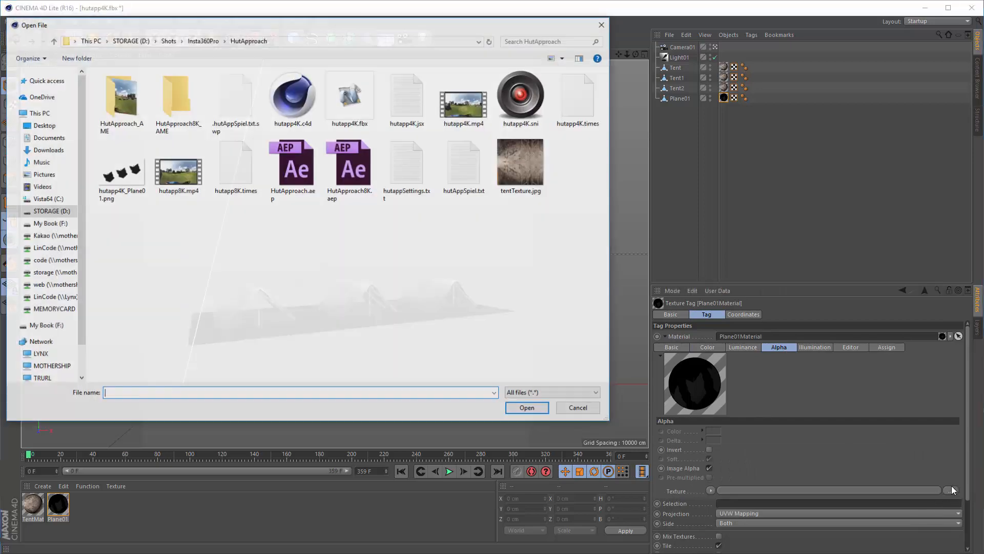
{"action": "double_click", "coordinate": [123, 175]}
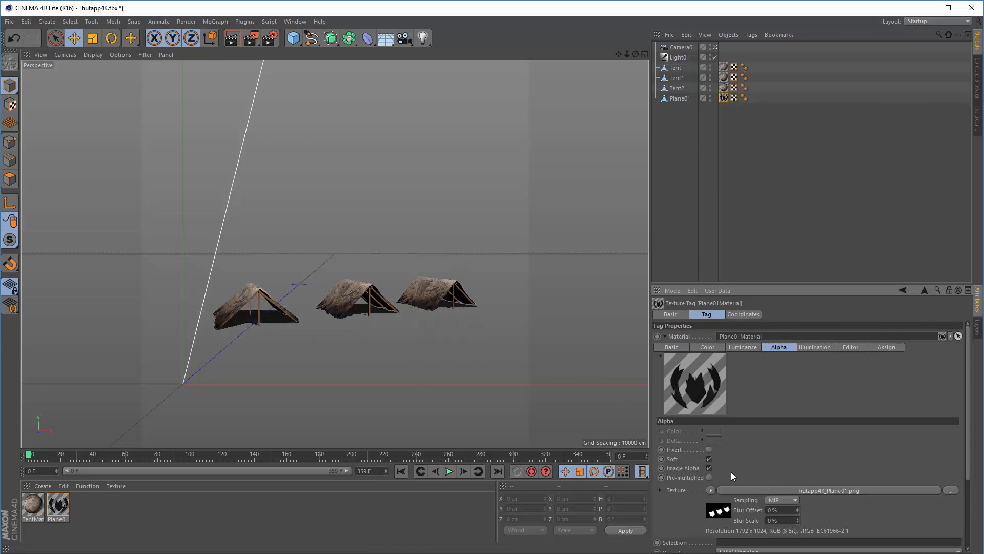
{"action": "left_click", "coordinate": [709, 459]}
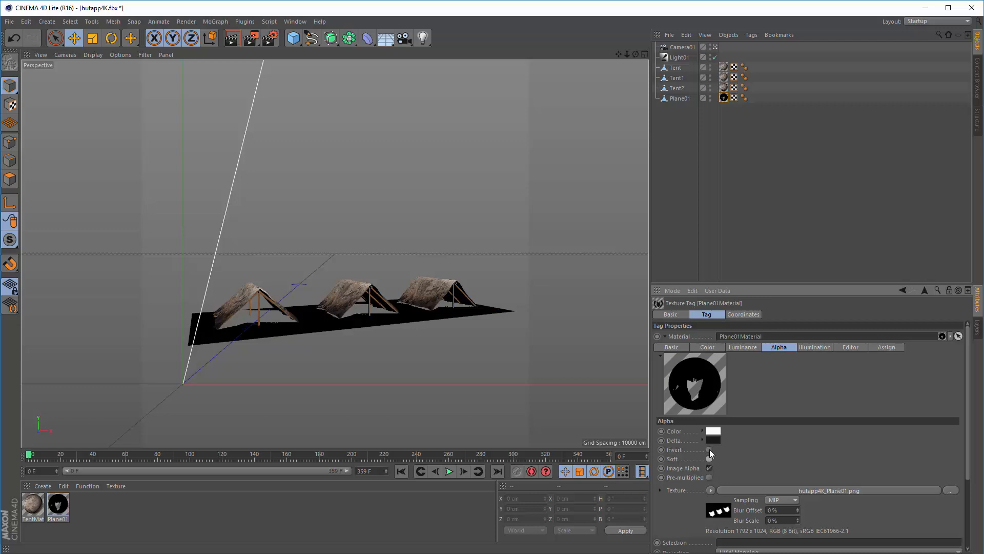
{"action": "left_click", "coordinate": [709, 449]}
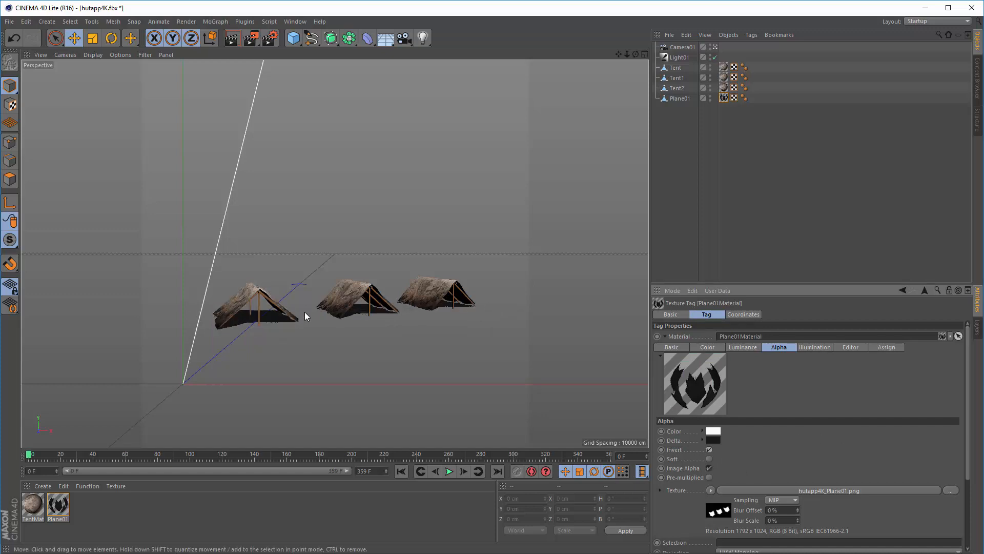
Step: Save the Cinema 4D project as hutapp4K.c4d, replacing the existing file
{"action": "left_click", "coordinate": [9, 22]}
{"action": "left_click", "coordinate": [35, 106]}
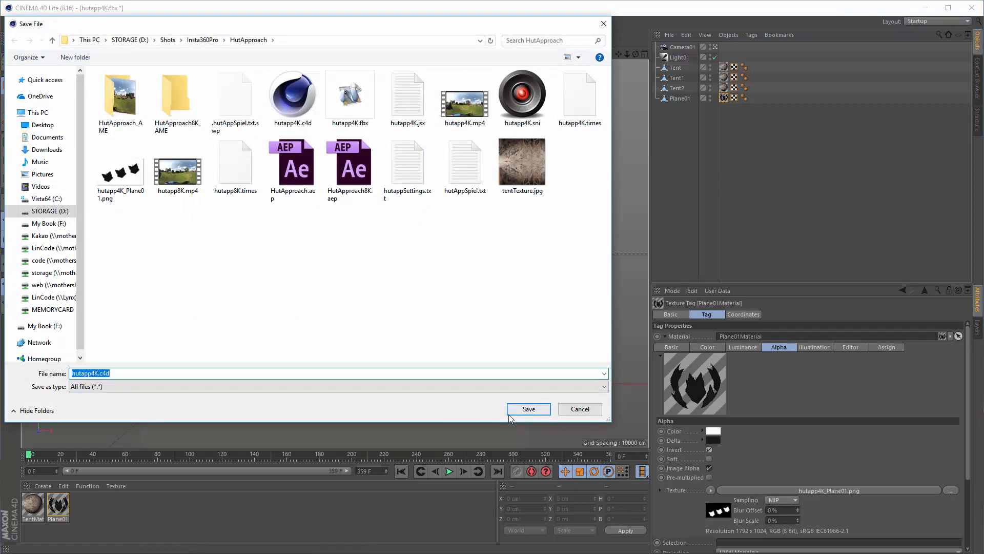
{"action": "left_click", "coordinate": [528, 408]}
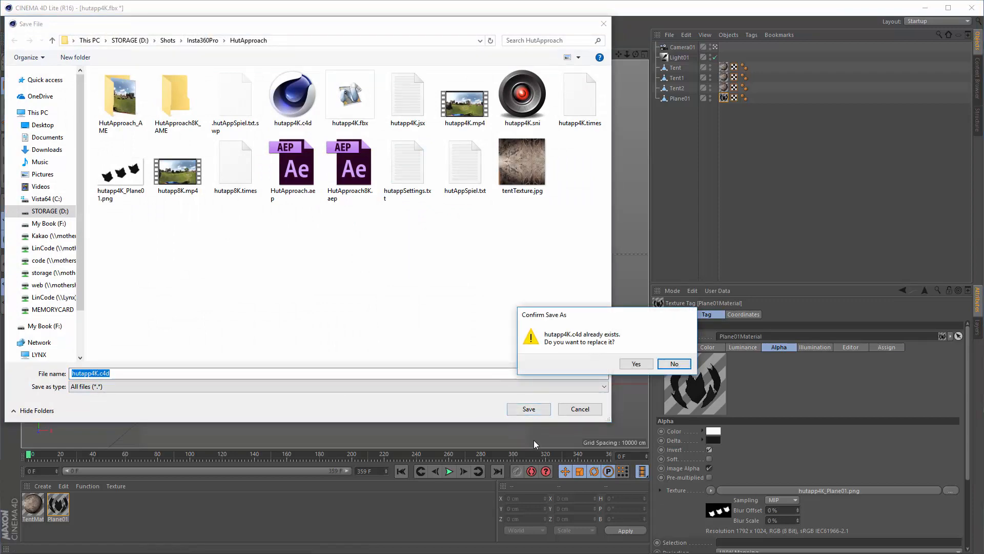
{"action": "left_click", "coordinate": [634, 364]}
Step: Switch to After Effects and examine the tents and their ground shadows in the Camera01_360VR composition
{"action": "key", "text": "alt+Tab"}
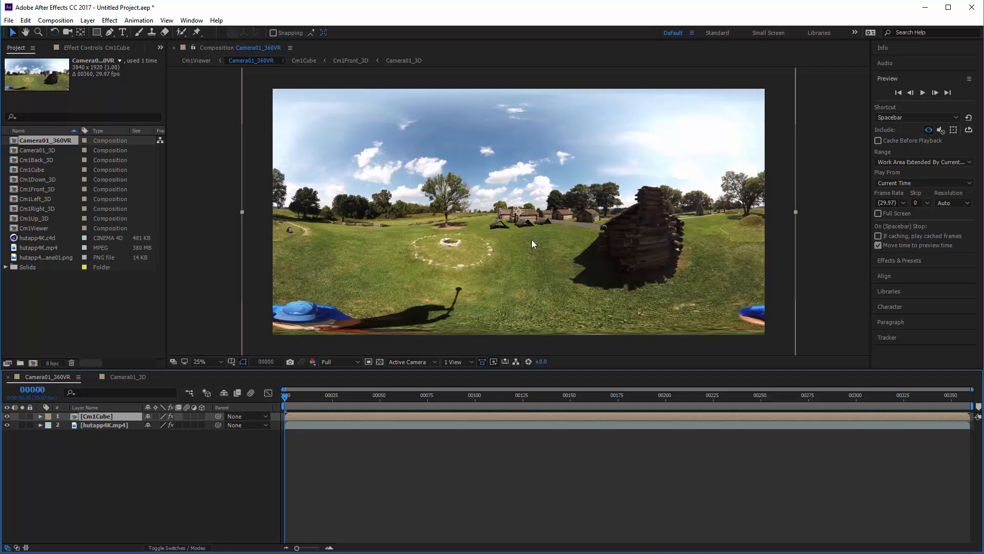
{"action": "scroll", "coordinate": [523, 223], "scroll_direction": "up", "scroll_amount": 4}
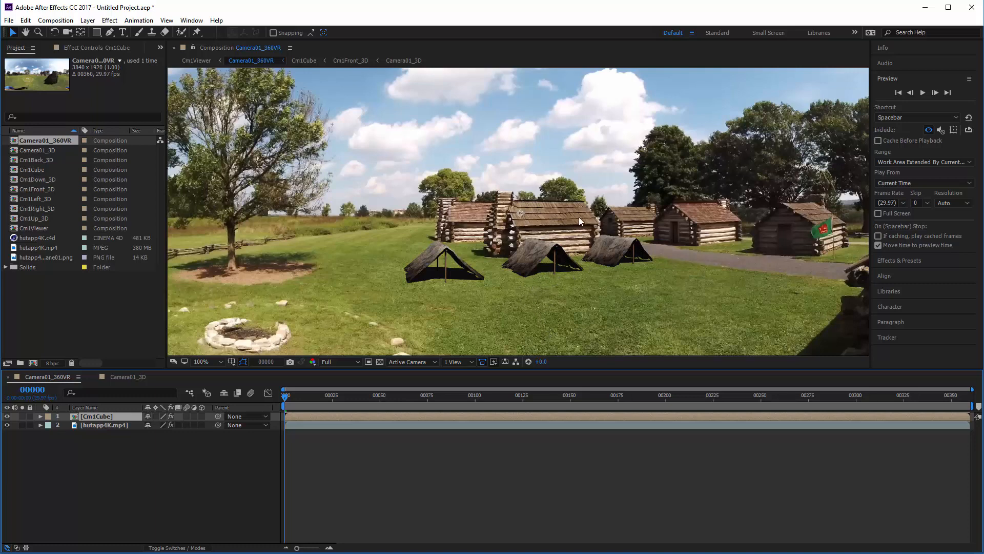
{"action": "scroll", "coordinate": [567, 211], "scroll_direction": "down", "scroll_amount": 2}
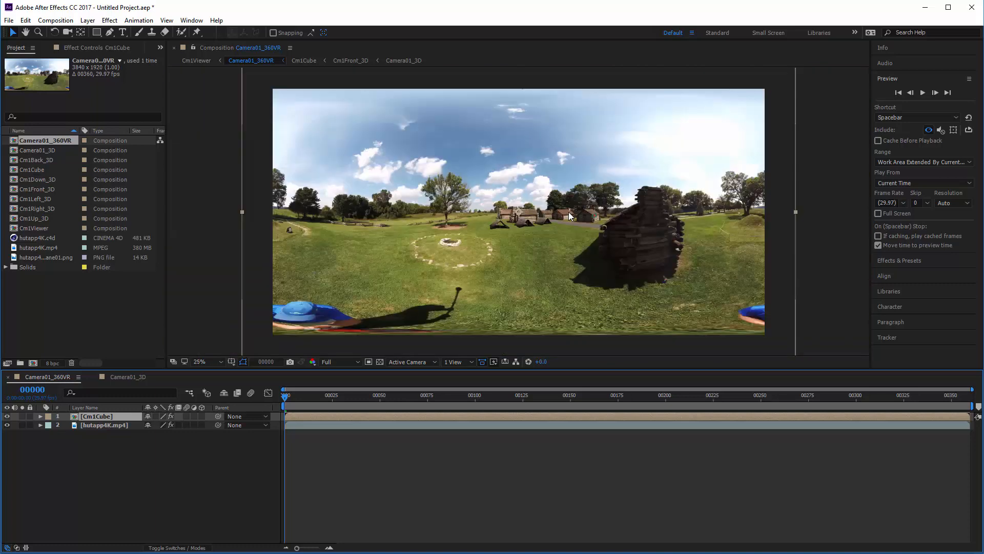
{"action": "scroll", "coordinate": [567, 211], "scroll_direction": "up", "scroll_amount": 1}
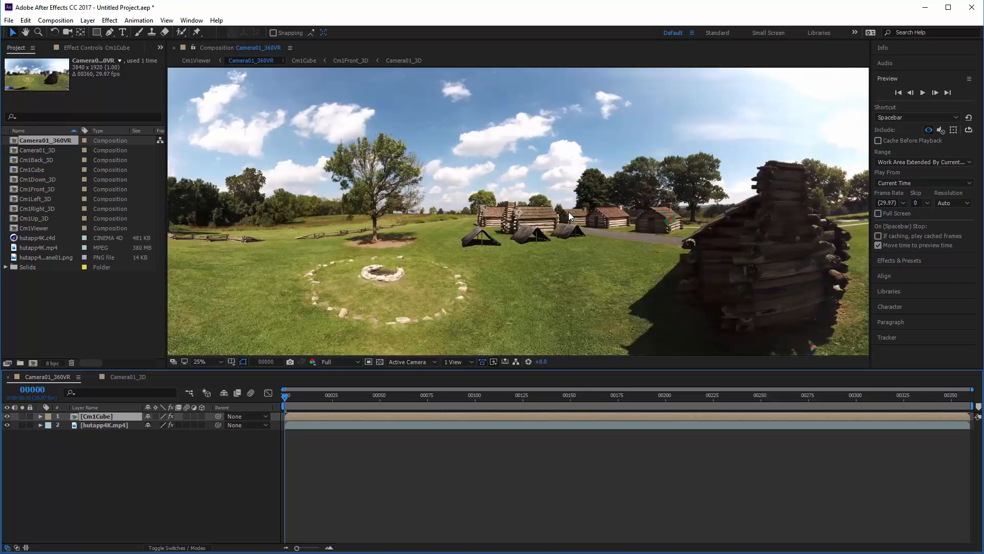
{"action": "scroll", "coordinate": [568, 212], "scroll_direction": "down", "scroll_amount": 1}
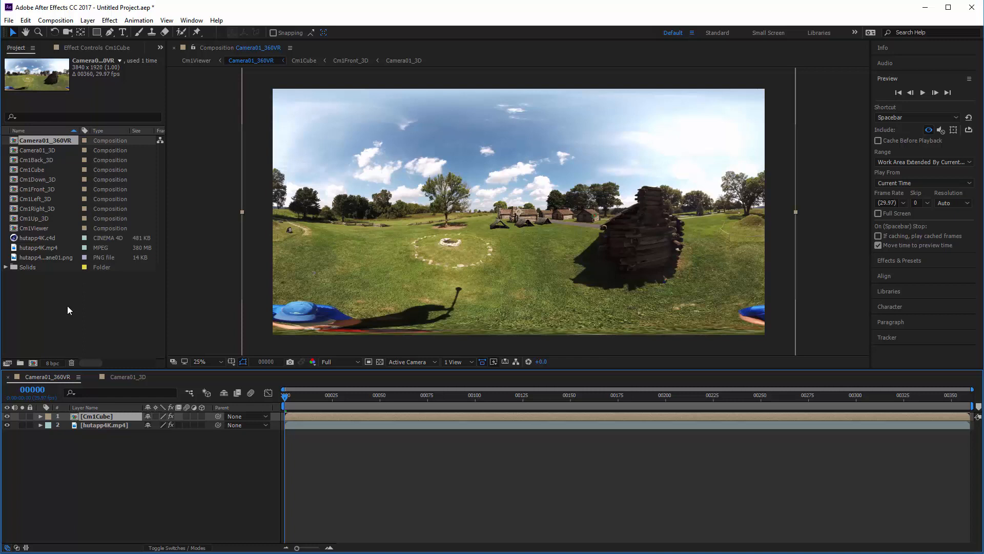
Step: Open the Camera01_3D composition to examine its light and camera layers
{"action": "double_click", "coordinate": [41, 150]}
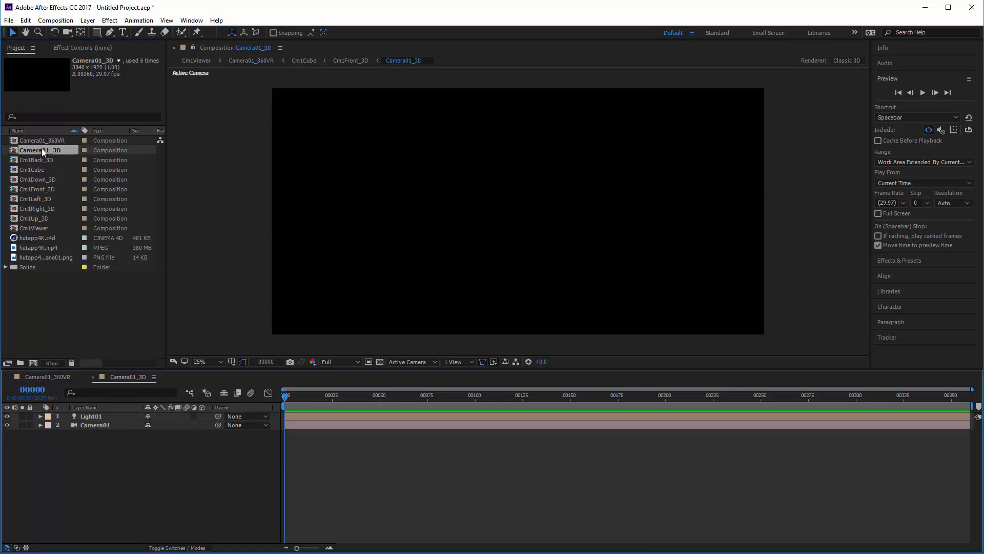
{"action": "scroll", "coordinate": [414, 156], "scroll_direction": "down", "scroll_amount": 2}
{"action": "scroll", "coordinate": [414, 157], "scroll_direction": "up", "scroll_amount": 2}
Step: Open the Cm1Front_3D composition and examine the Cineware effect settings of its C4D Scene layer
{"action": "double_click", "coordinate": [36, 189]}
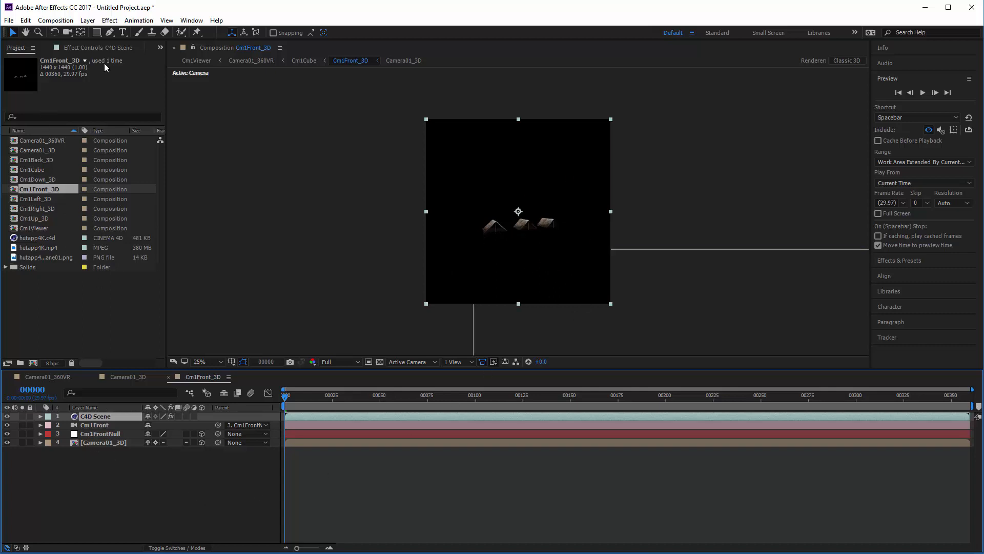
{"action": "left_click", "coordinate": [99, 47]}
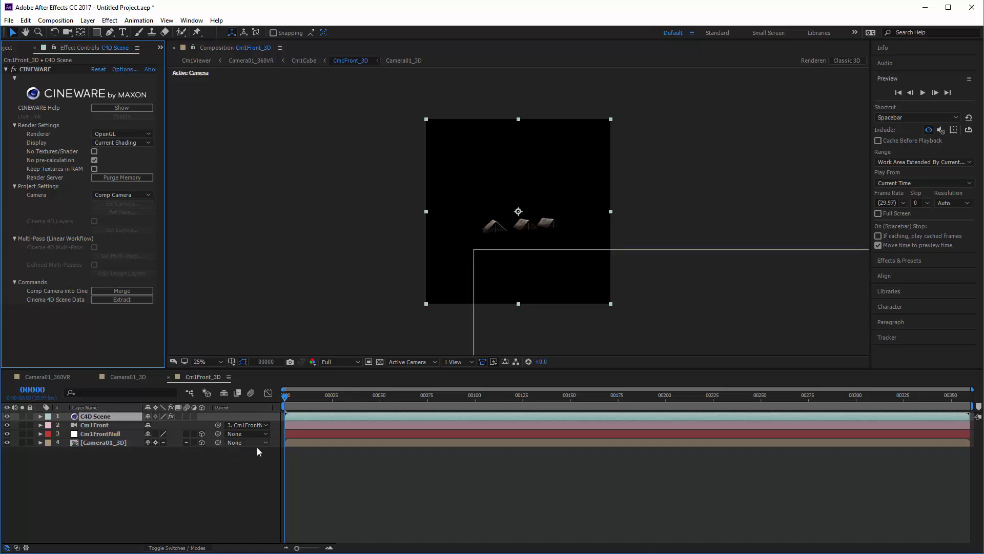
{"action": "left_click", "coordinate": [12, 49]}
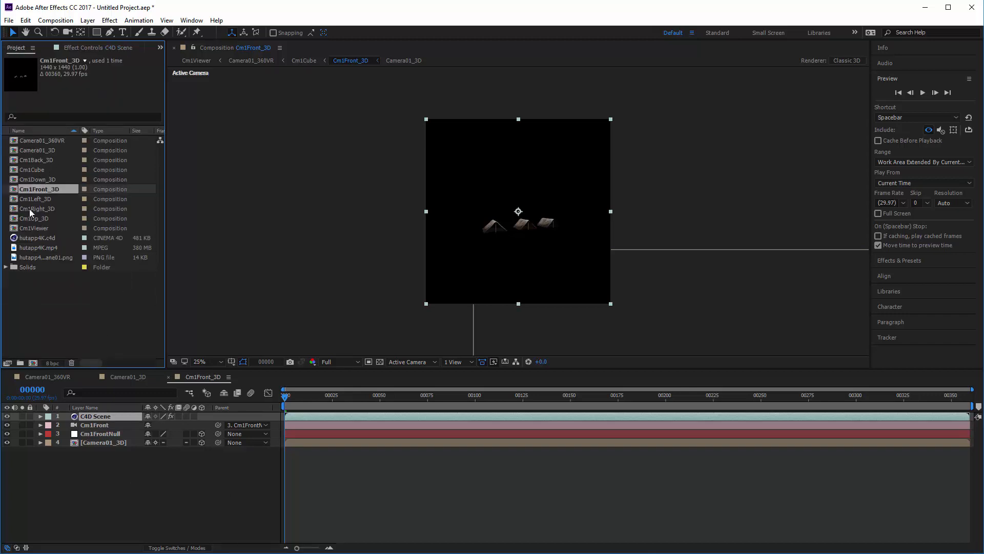
Step: Open the Cm1Cube composition and fit it to the viewer to examine the layout of the six cube faces
{"action": "left_click", "coordinate": [28, 171]}
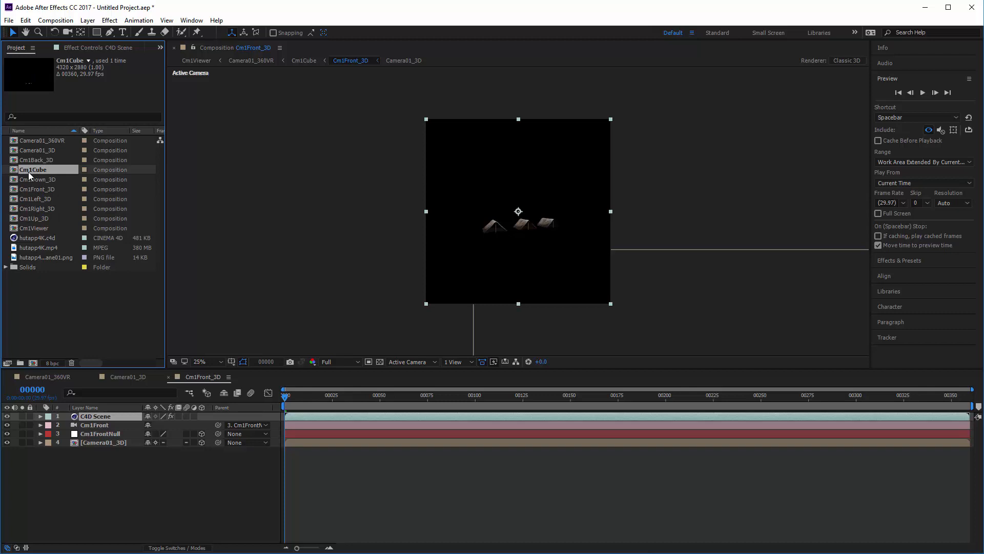
{"action": "double_click", "coordinate": [29, 171]}
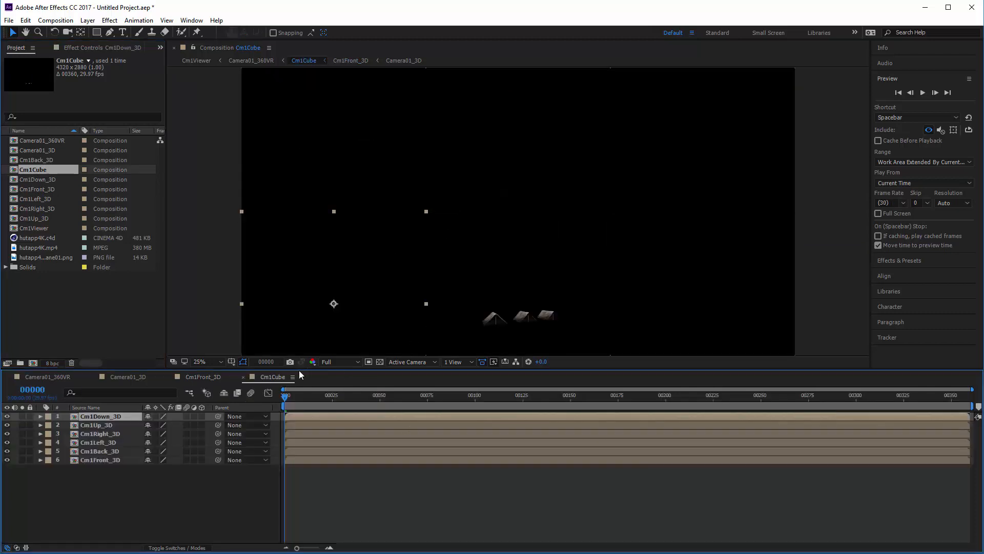
{"action": "left_click", "coordinate": [220, 362]}
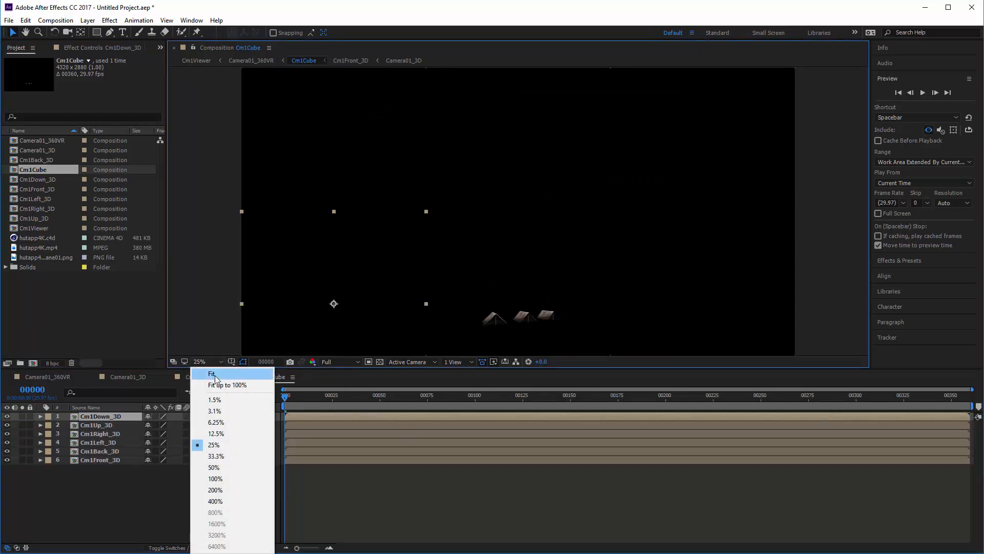
{"action": "left_click", "coordinate": [215, 374]}
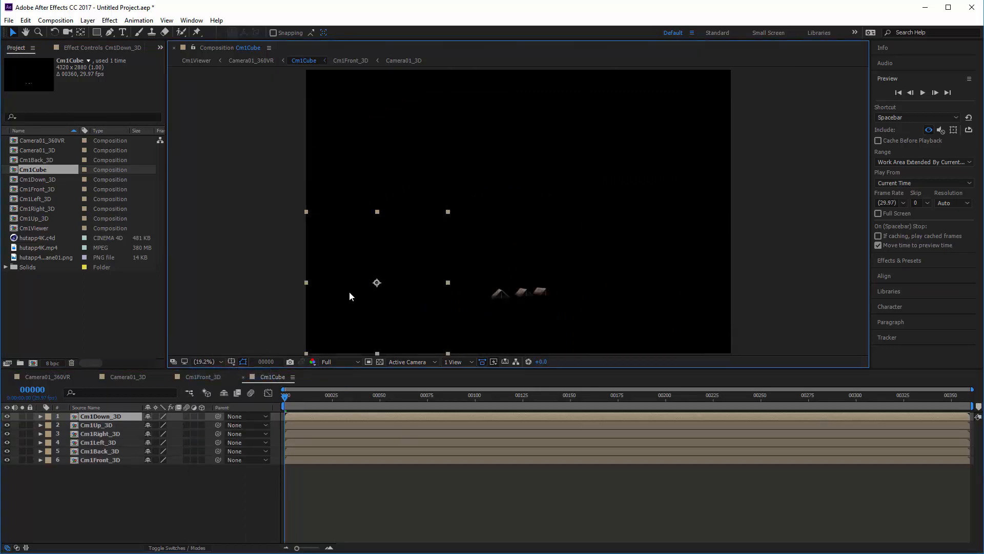
Step: Return to the Camera01_360VR composition and examine the SynthEyes Cubemapper effect on Cm1Cube and the hutapp4K.mp4 layer beneath it
{"action": "left_click", "coordinate": [45, 145]}
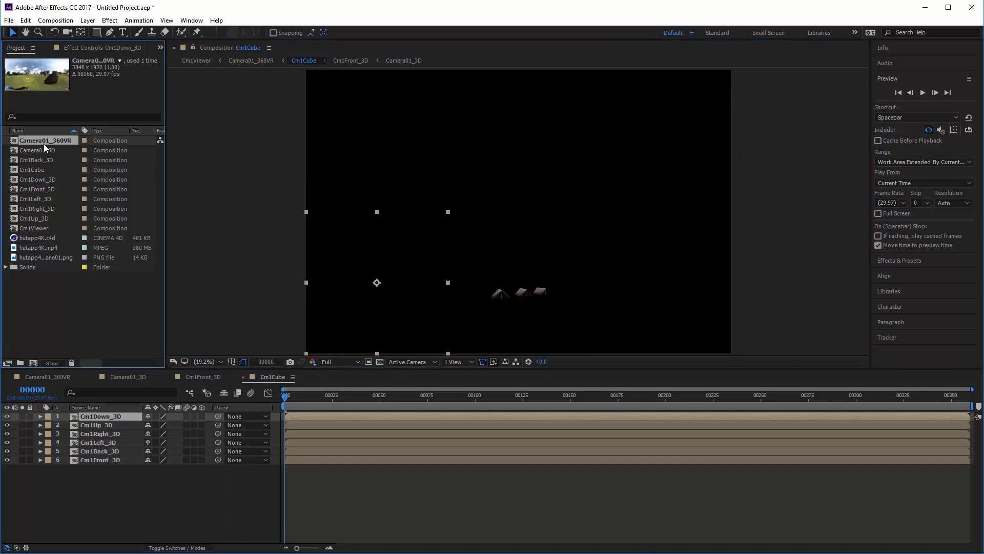
{"action": "double_click", "coordinate": [42, 143]}
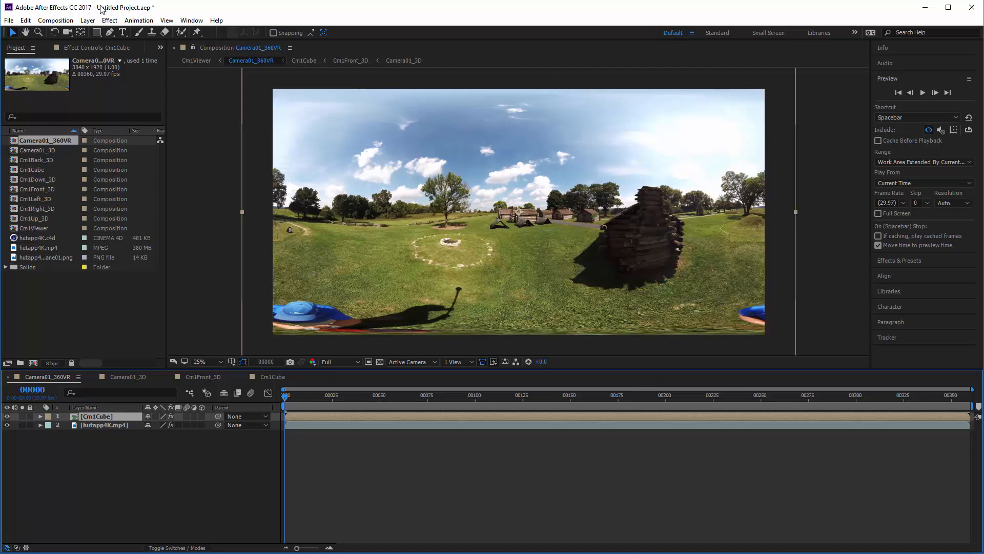
{"action": "left_click", "coordinate": [100, 47]}
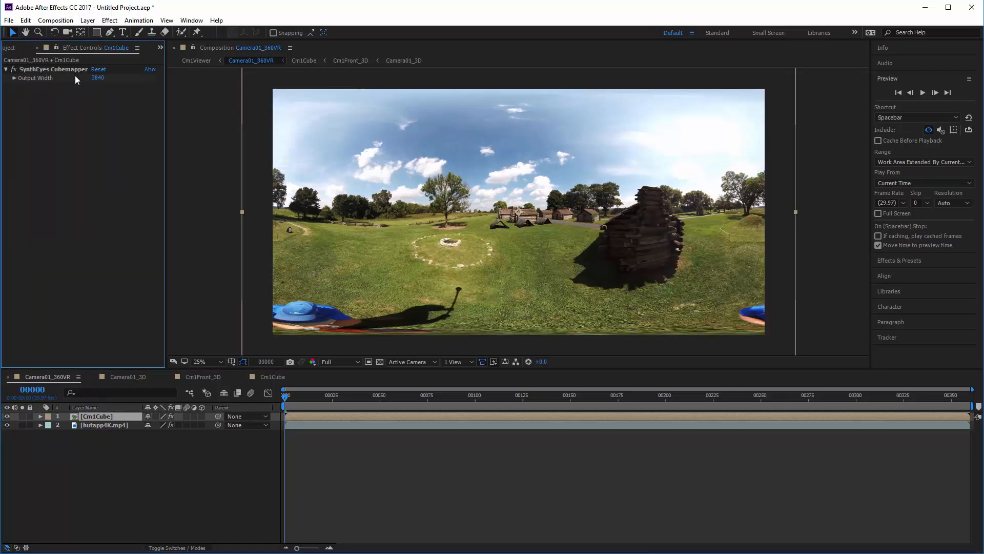
{"action": "left_click", "coordinate": [14, 51]}
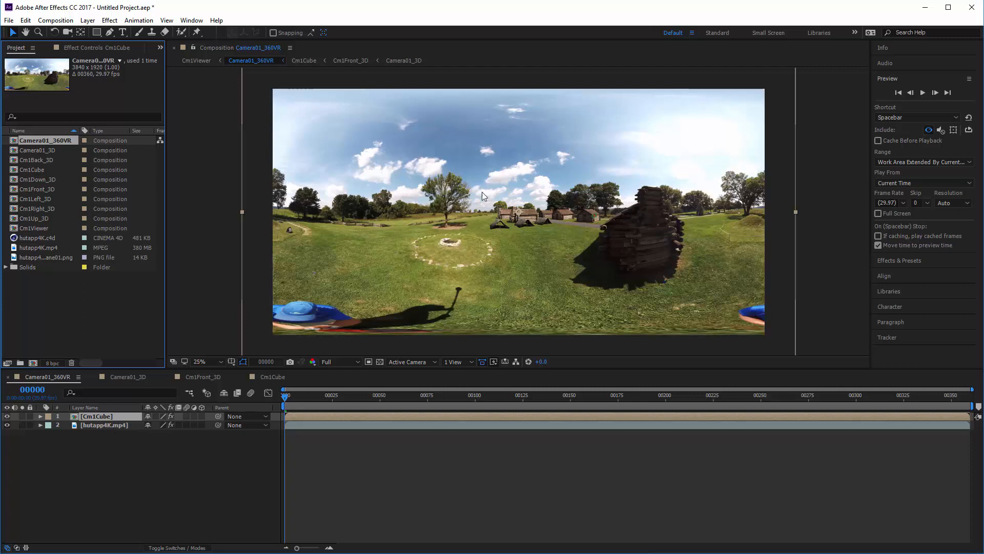
{"action": "left_click", "coordinate": [109, 425]}
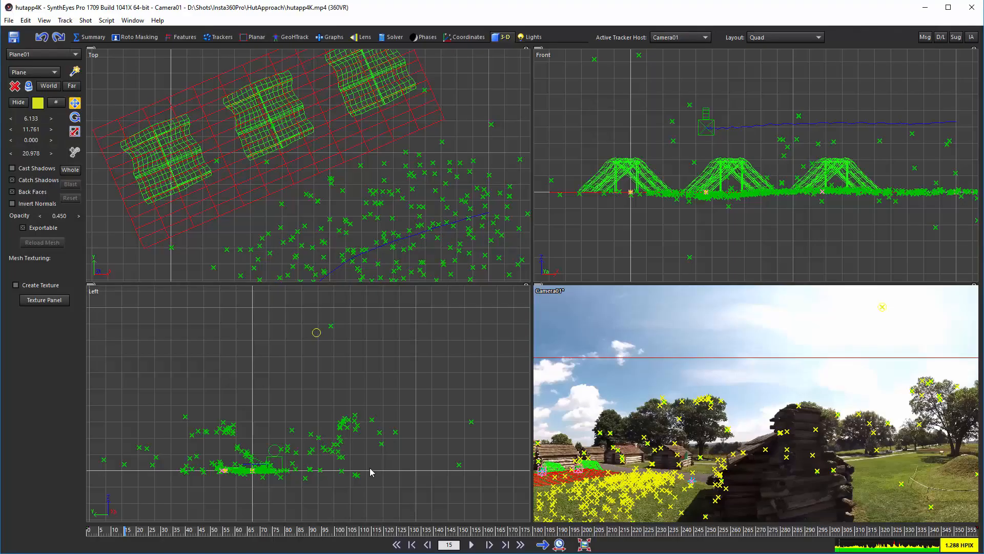
{"action": "left_click", "coordinate": [85, 20]}
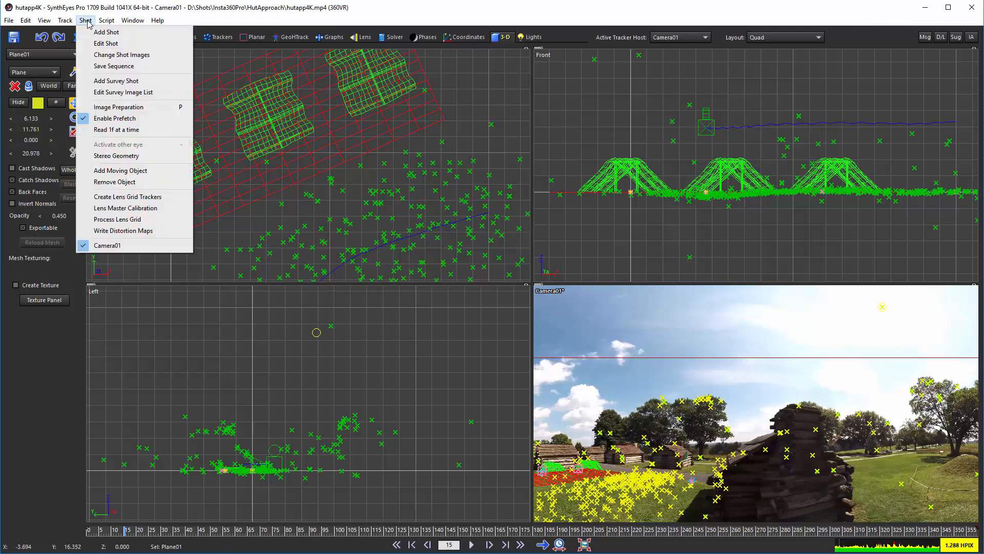
{"action": "left_click", "coordinate": [232, 9]}
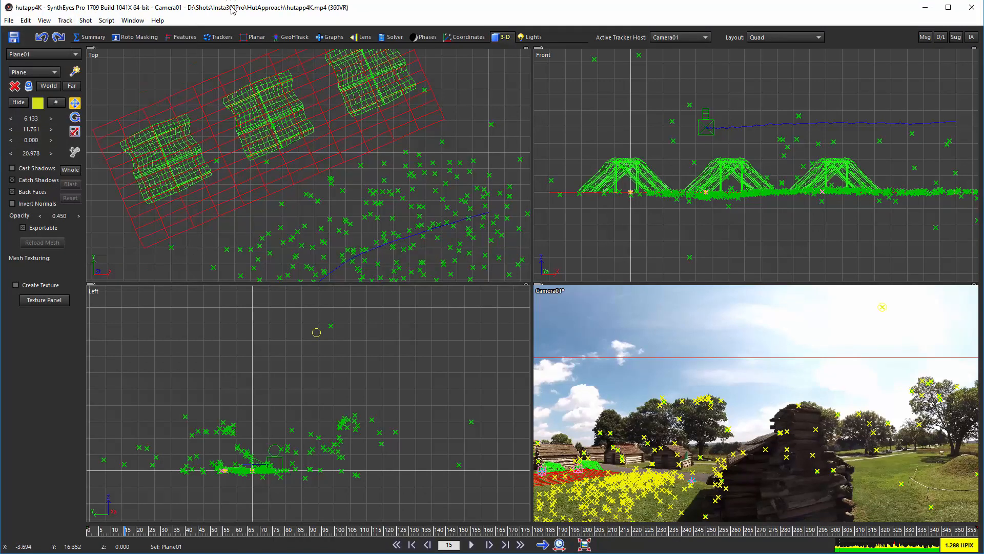